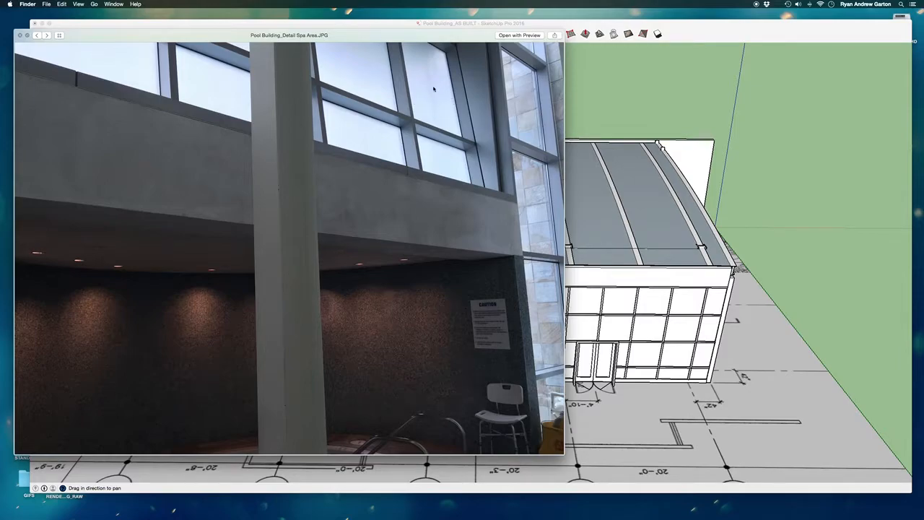
# Step: Look through the pool building reference photos, from the spa area and door details to the A and B elevations
pyautogui.press('Right')
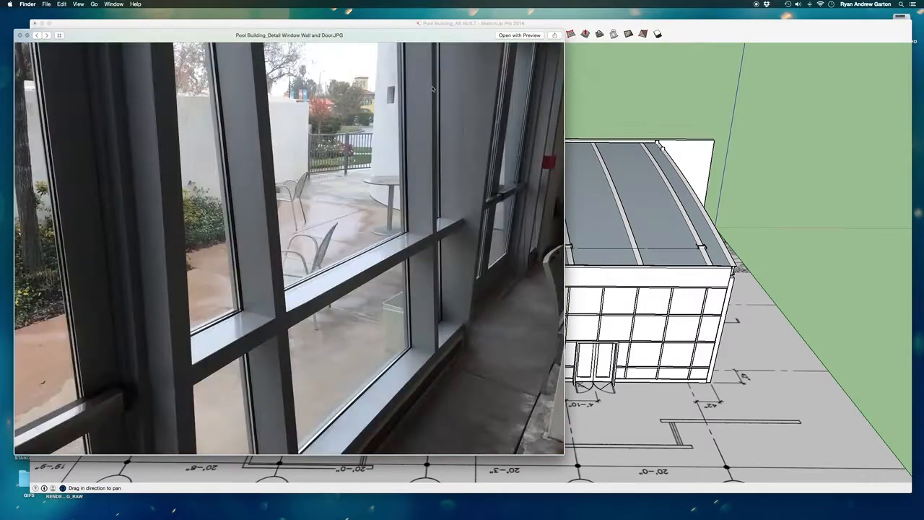
pyautogui.press('Right')
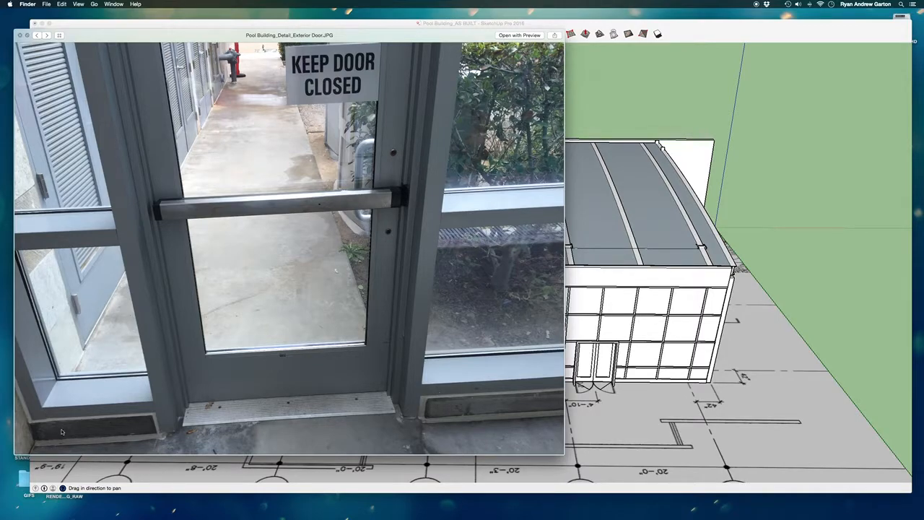
pyautogui.press('Right')
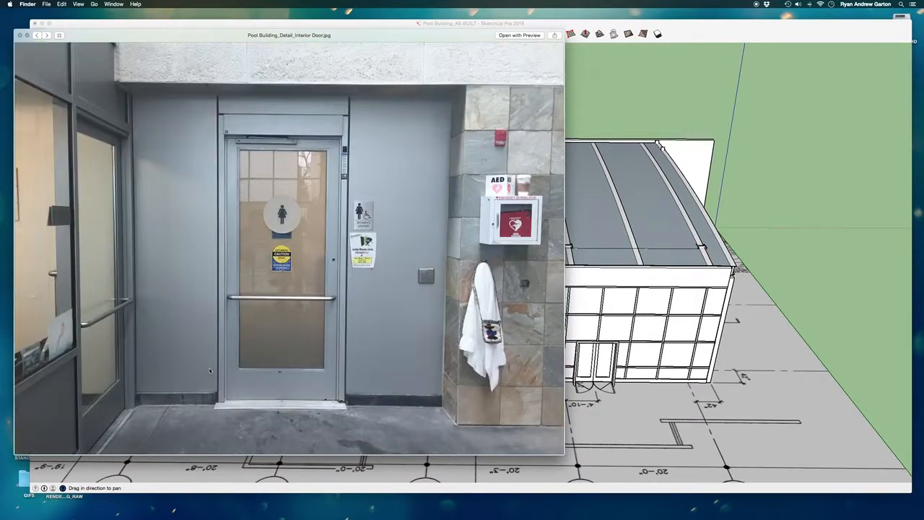
pyautogui.press('Right')
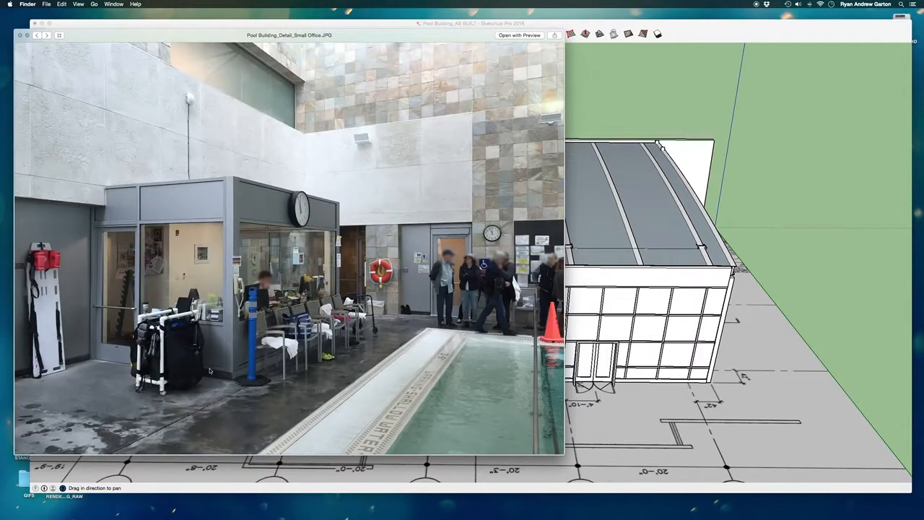
pyautogui.press('Down')
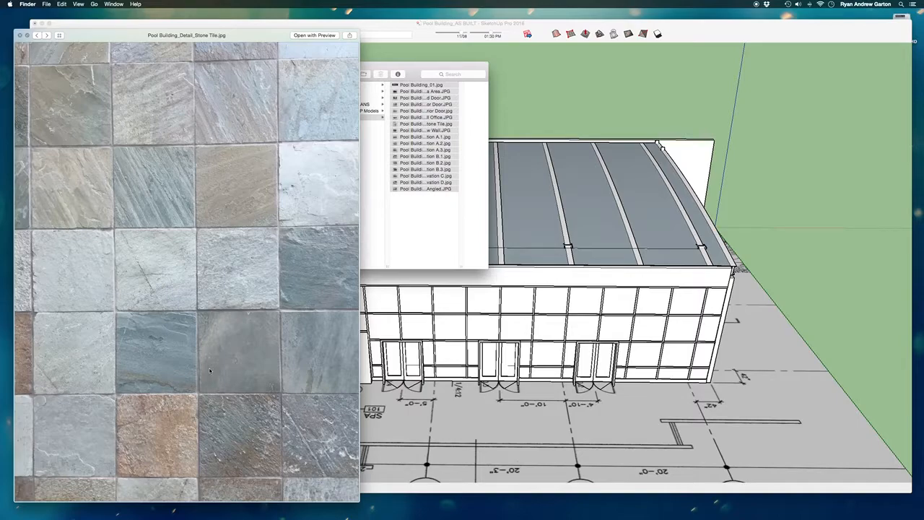
pyautogui.press('Down')
pyautogui.press('Down')
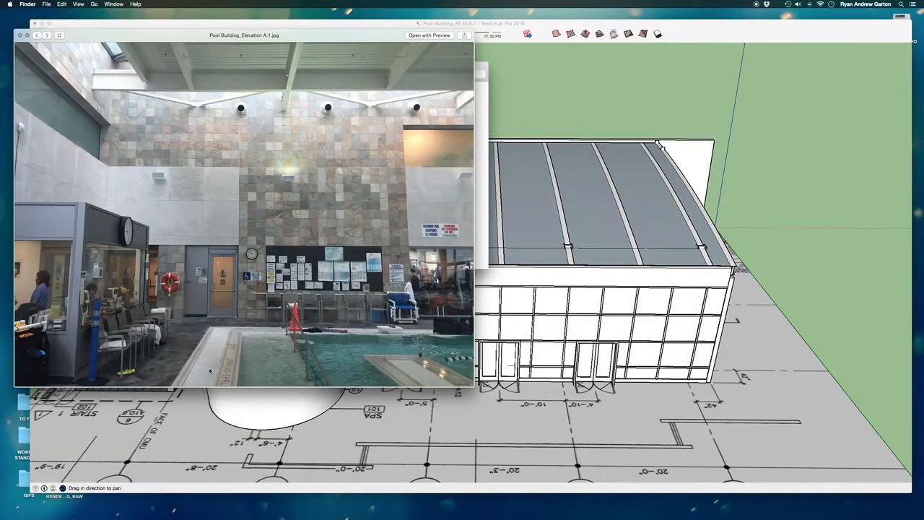
pyautogui.press('Down')
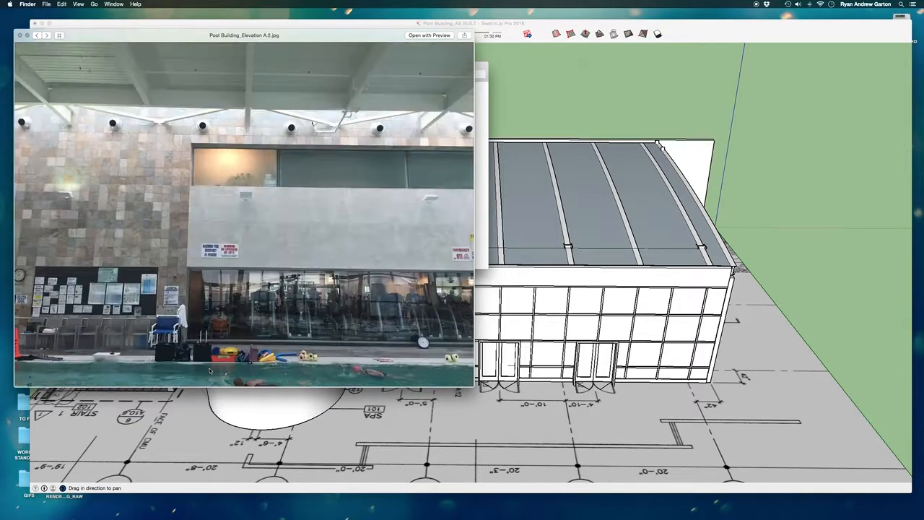
pyautogui.press('Down')
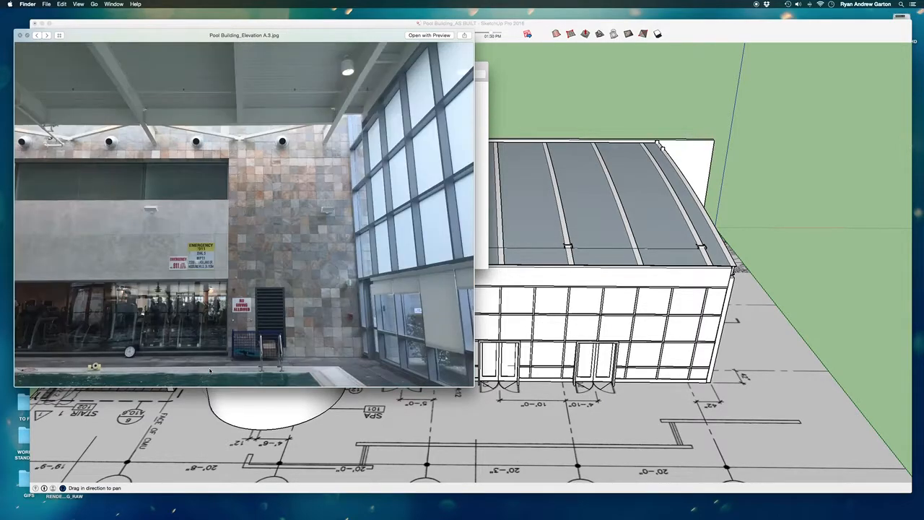
pyautogui.press('Down')
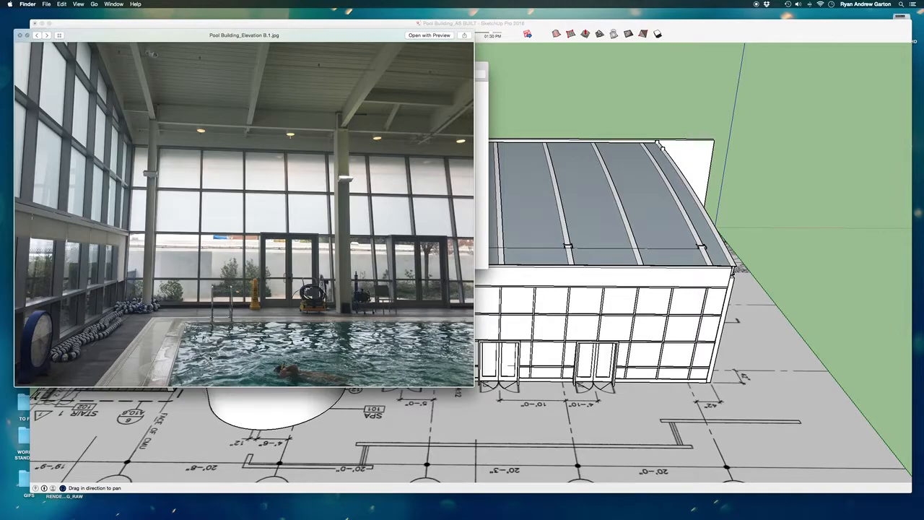
pyautogui.press('space')
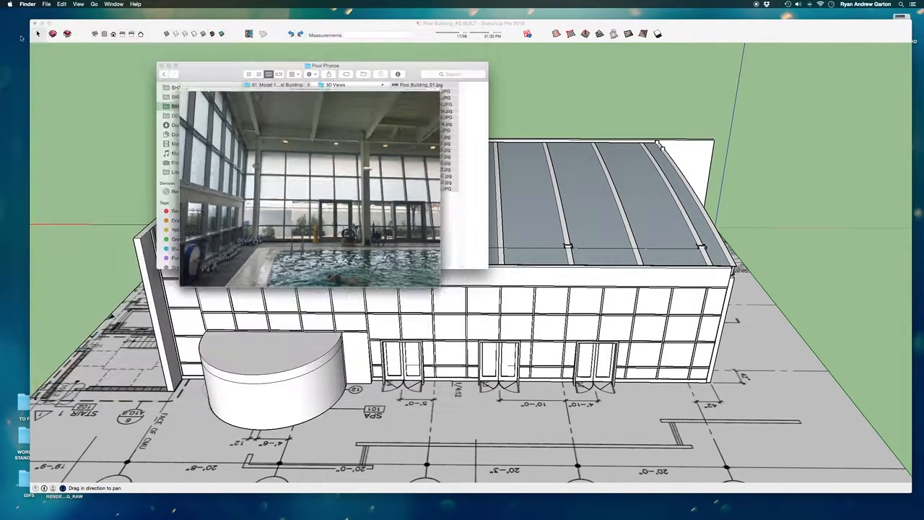
# Step: Switch to SketchUp and hide the ROOF layer of the pool building model
pyautogui.click(657, 178)
pyautogui.moveTo(434, 257)
pyautogui.mouseDown(button='middle')
pyautogui.moveTo(426, 319)
pyautogui.moveTo(476, 419)
pyautogui.moveTo(423, 227)
pyautogui.moveTo(433, 238)
pyautogui.moveTo(353, 247)
pyautogui.moveTo(801, 314)
pyautogui.moveTo(537, 273)
pyautogui.moveTo(719, 272)
pyautogui.moveTo(542, 276)
pyautogui.moveTo(536, 289)
pyautogui.moveTo(528, 272)
pyautogui.mouseUp(button='middle')
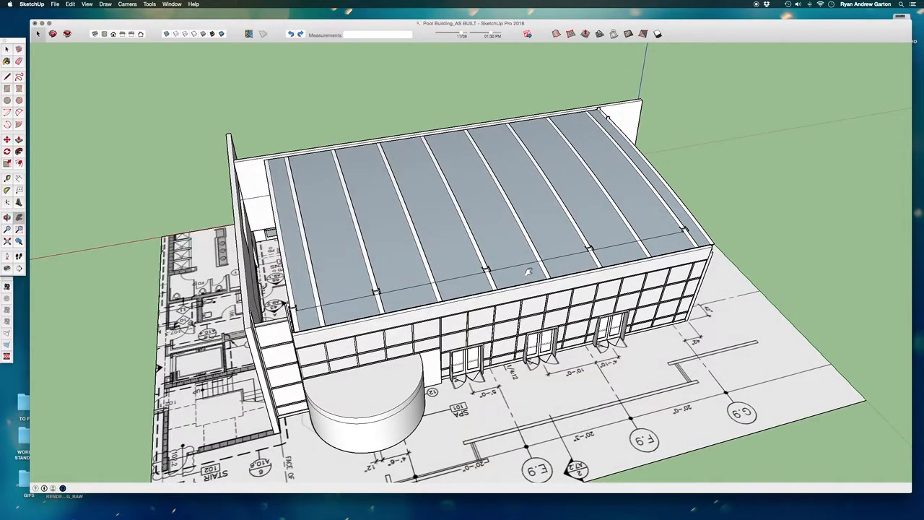
pyautogui.hotkey('shift', 'l')
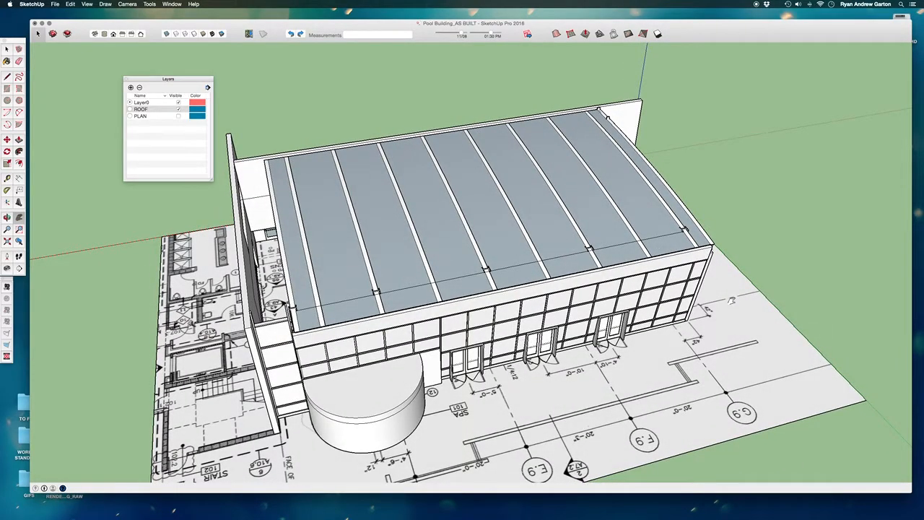
pyautogui.moveTo(155, 83); pyautogui.dragTo(105, 70)
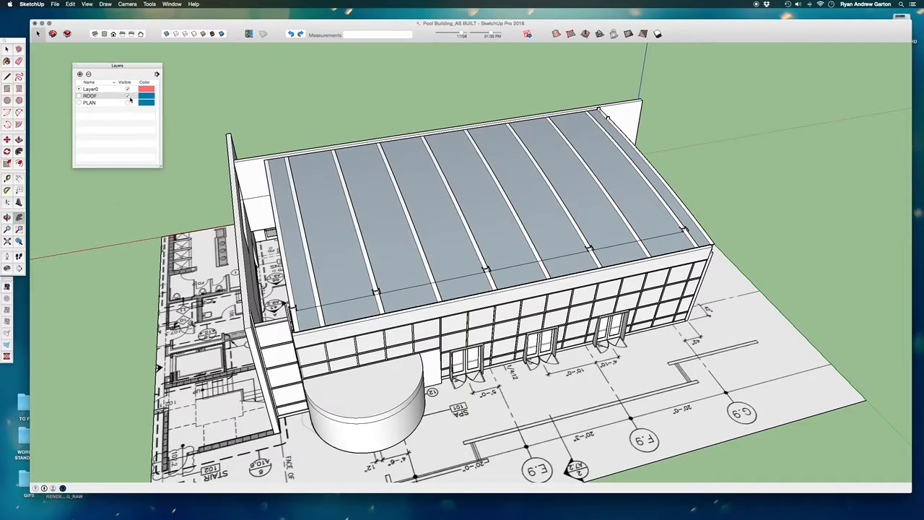
pyautogui.click(128, 95)
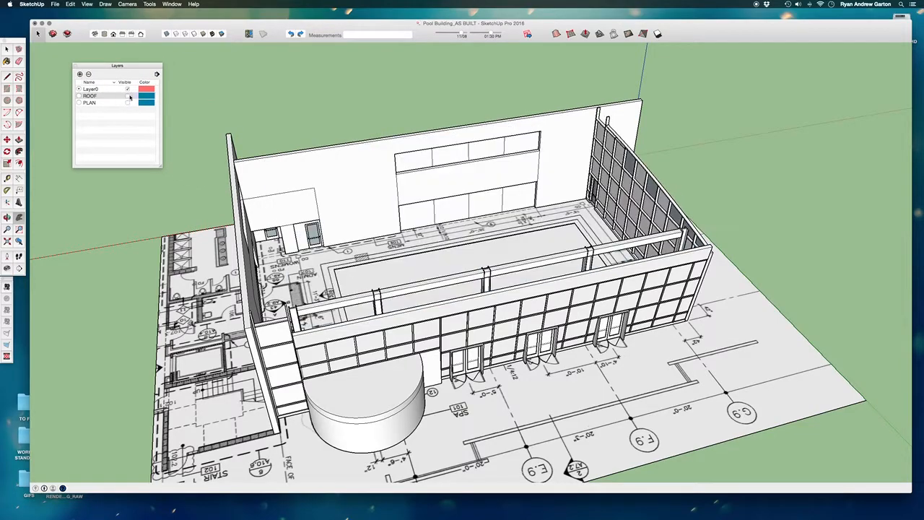
pyautogui.click(75, 65)
# Step: Start the Paint Bucket and review the available material collections, keeping Colors In Model displayed
pyautogui.moveTo(305, 195); pyautogui.dragTo(340, 289, button='middle')
pyautogui.scroll(3, 340, 291)
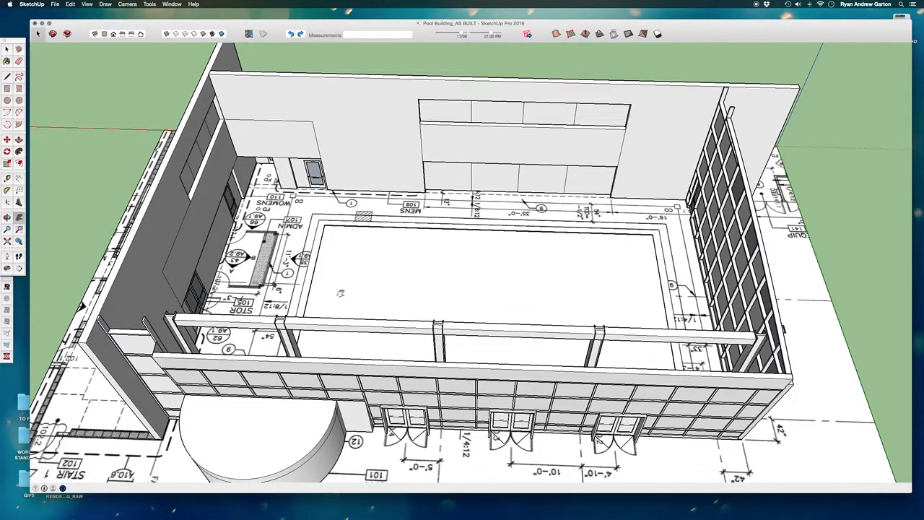
pyautogui.press('b')
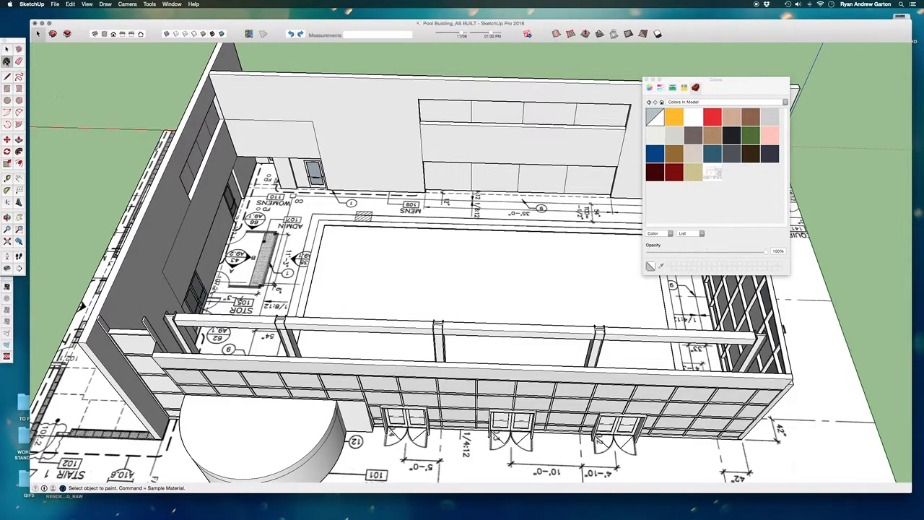
pyautogui.moveTo(713, 88); pyautogui.dragTo(585, 89)
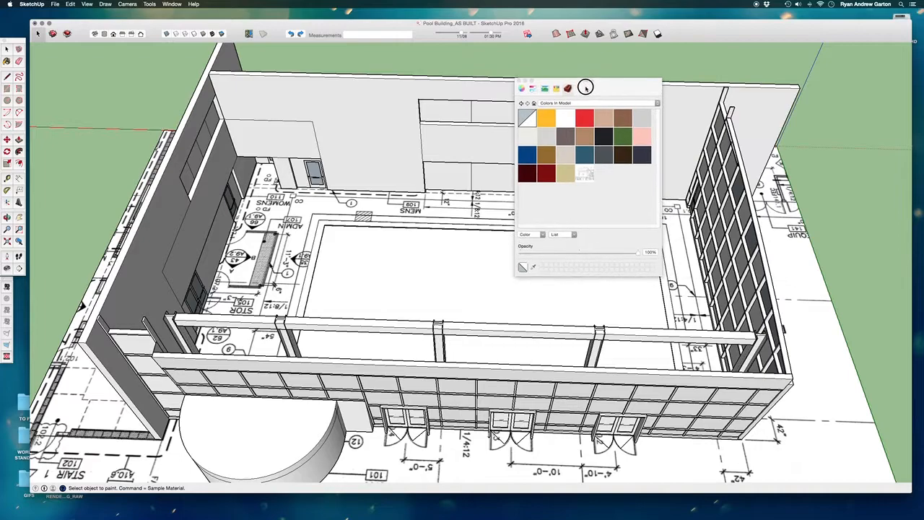
pyautogui.click(567, 103)
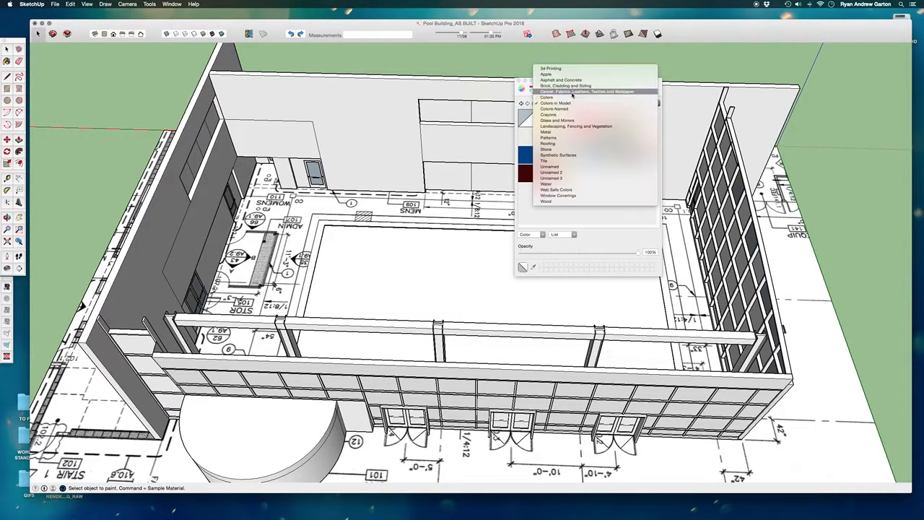
pyautogui.click(561, 103)
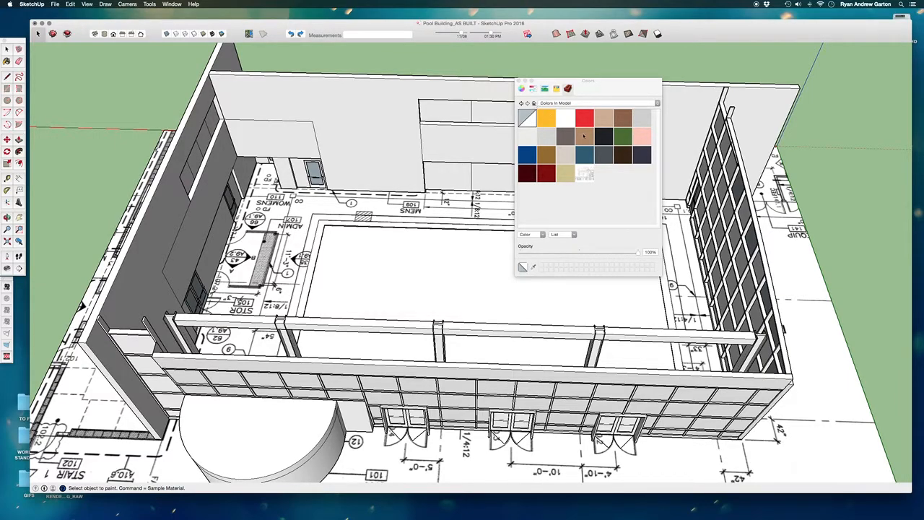
pyautogui.moveTo(583, 81); pyautogui.dragTo(738, 65)
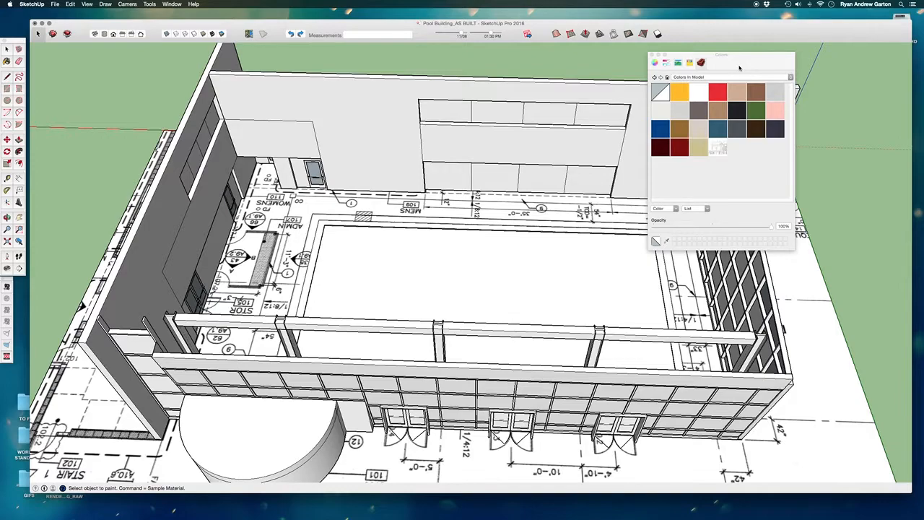
pyautogui.moveTo(739, 67); pyautogui.dragTo(713, 78)
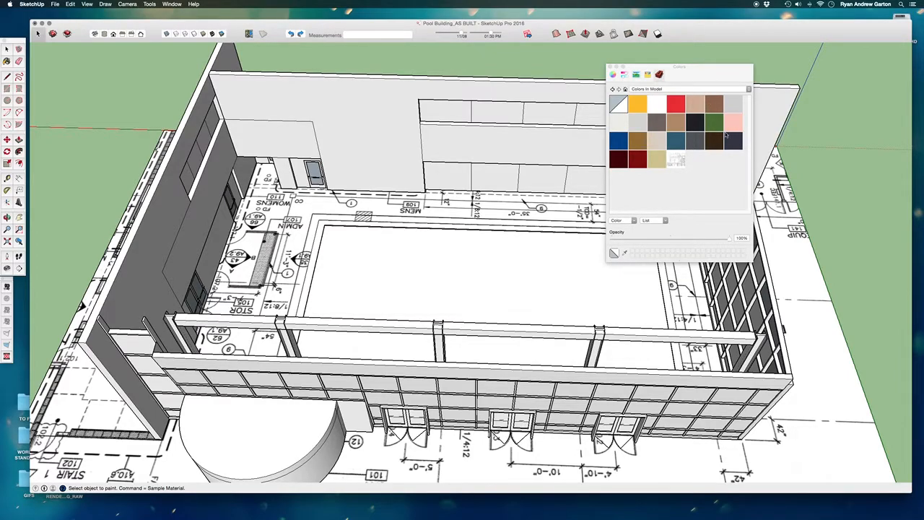
# Step: Examine the scale figure and floor plan image up close against the materials listed in Colors In Model
pyautogui.moveTo(814, 200); pyautogui.dragTo(431, 178, button='middle')
pyautogui.moveTo(613, 339); pyautogui.dragTo(326, 284, button='middle')
pyautogui.scroll(6, 505, 303)
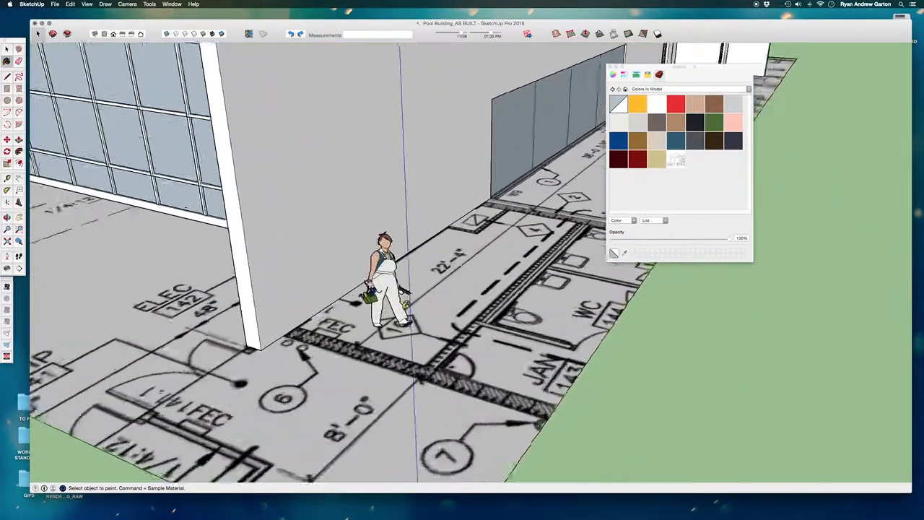
pyautogui.scroll(10, 407, 305)
pyautogui.scroll(-2, 394, 327)
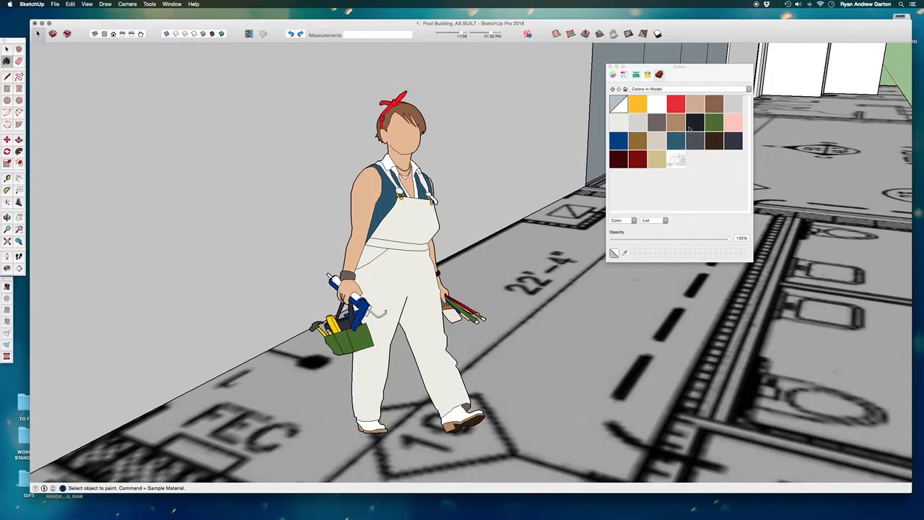
pyautogui.click(622, 112)
pyautogui.click(677, 160)
pyautogui.scroll(-10, 542, 138)
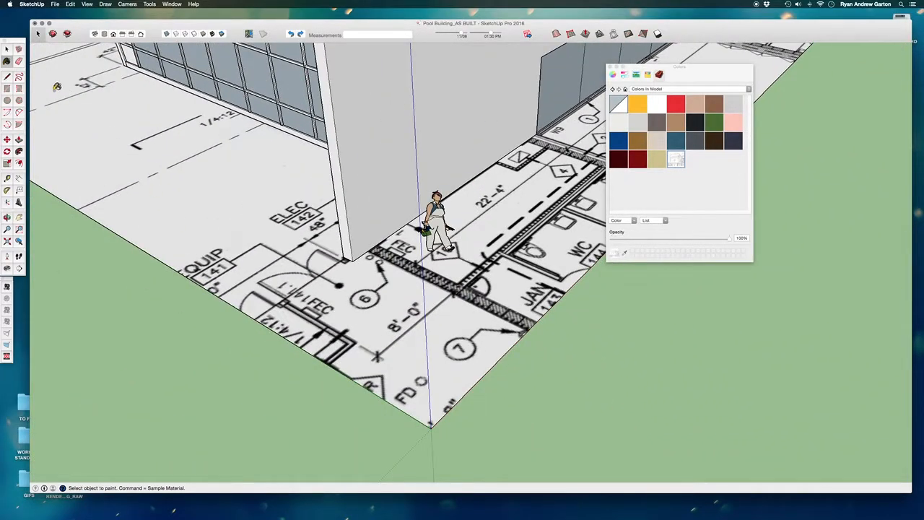
# Step: Paint the pool's water surface with the Water Pool Light material from the Water collection
pyautogui.click(9, 49)
pyautogui.moveTo(506, 254); pyautogui.dragTo(680, 187, button='middle')
pyautogui.click(568, 342)
pyautogui.moveTo(567, 343); pyautogui.dragTo(325, 303, button='middle')
pyautogui.moveTo(397, 175); pyautogui.dragTo(423, 206, button='middle')
pyautogui.moveTo(448, 255); pyautogui.dragTo(458, 206, button='middle')
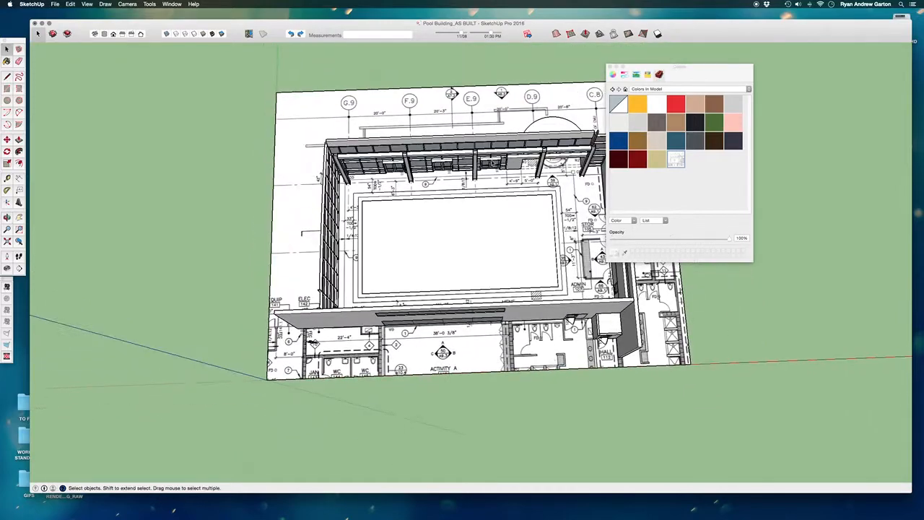
pyautogui.scroll(5, 458, 207)
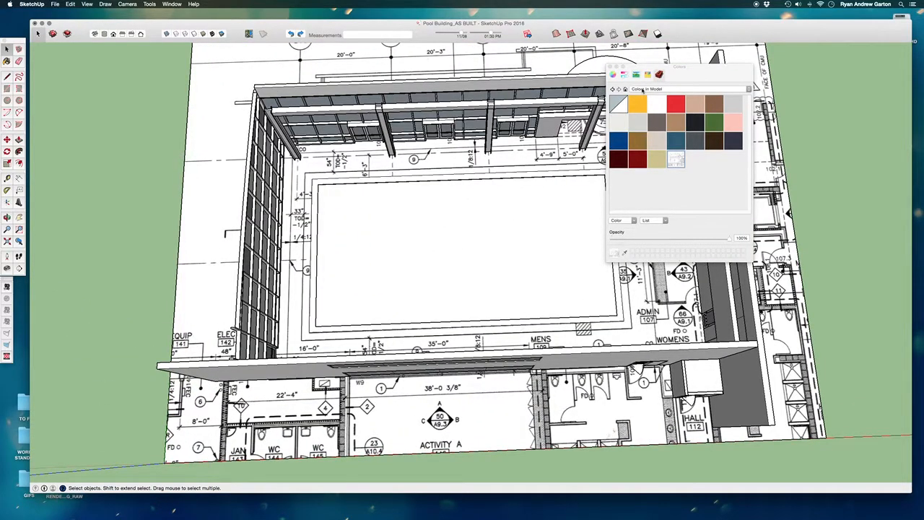
pyautogui.click(641, 88)
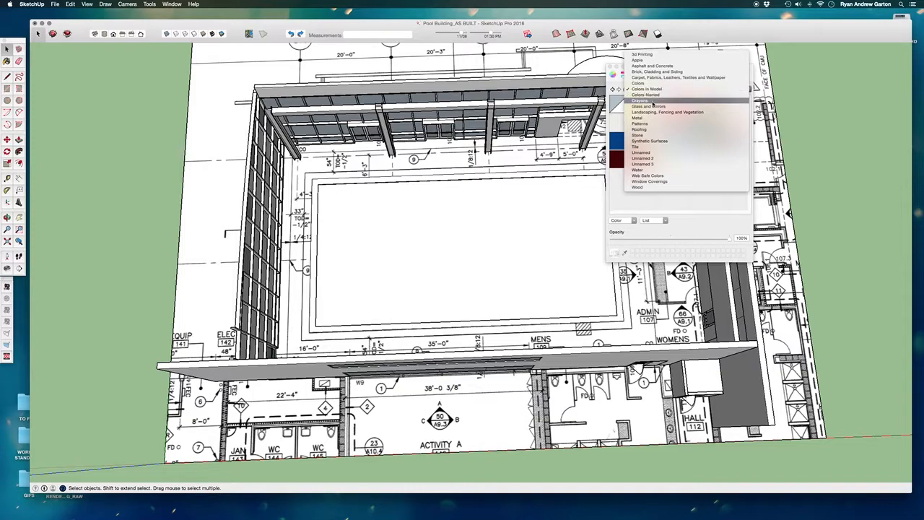
pyautogui.click(638, 171)
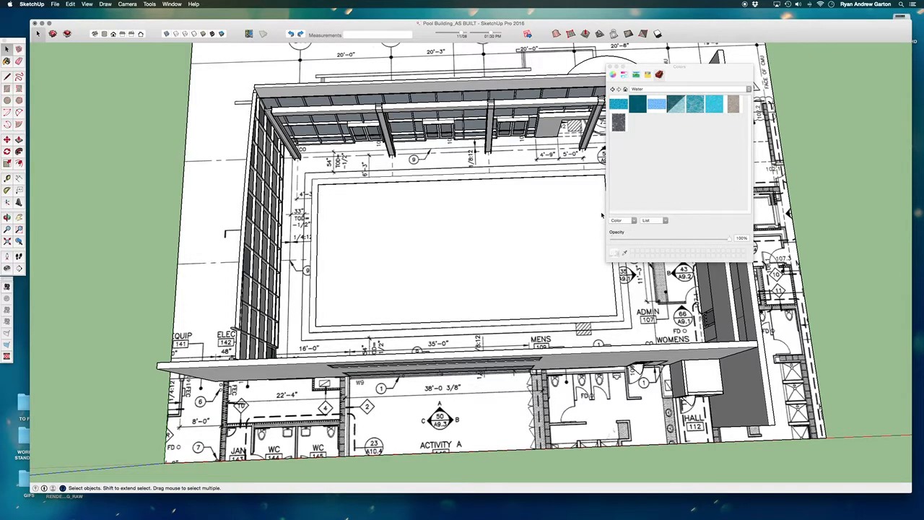
pyautogui.click(679, 109)
pyautogui.click(423, 269)
# Step: Examine the water texture on the pool surface up close, including how the pool walls and floor show through
pyautogui.moveTo(545, 259); pyautogui.dragTo(217, 252, button='middle')
pyautogui.scroll(6, 450, 252)
pyautogui.moveTo(516, 319); pyautogui.dragTo(598, 373, button='middle')
pyautogui.scroll(-4, 439, 301)
pyautogui.moveTo(491, 288)
pyautogui.mouseDown(button='middle')
pyautogui.moveTo(619, 257)
pyautogui.moveTo(425, 251)
pyautogui.moveTo(371, 235)
pyautogui.mouseUp(button='middle')
pyautogui.moveTo(557, 137)
pyautogui.mouseDown(button='middle')
pyautogui.moveTo(451, 253)
pyautogui.moveTo(434, 242)
pyautogui.mouseUp(button='middle')
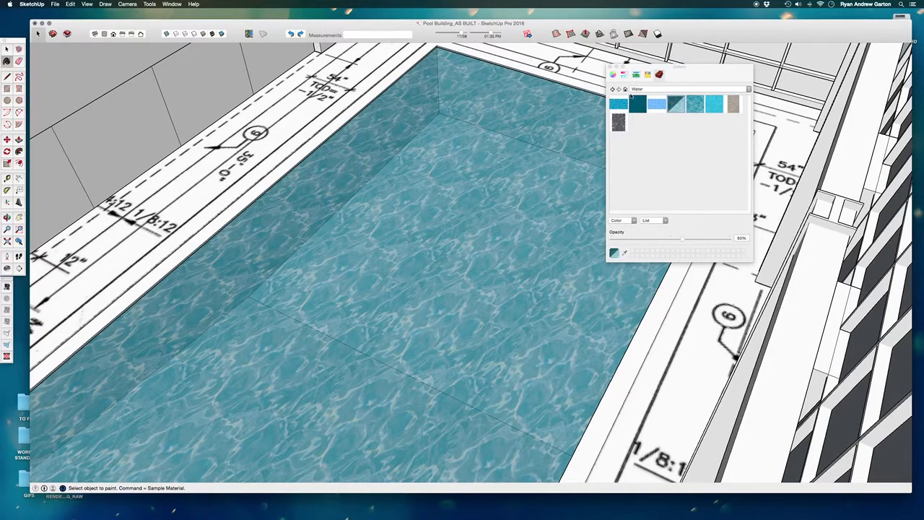
pyautogui.click(668, 89)
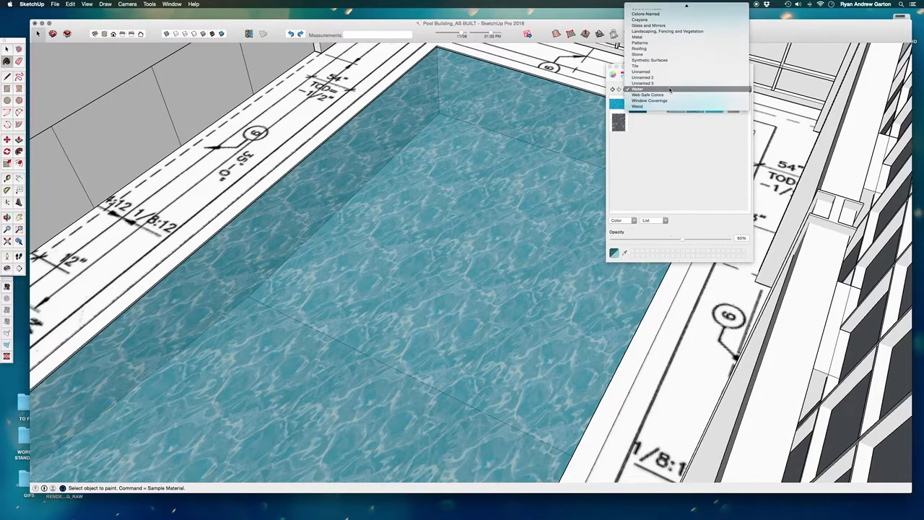
pyautogui.click(671, 90)
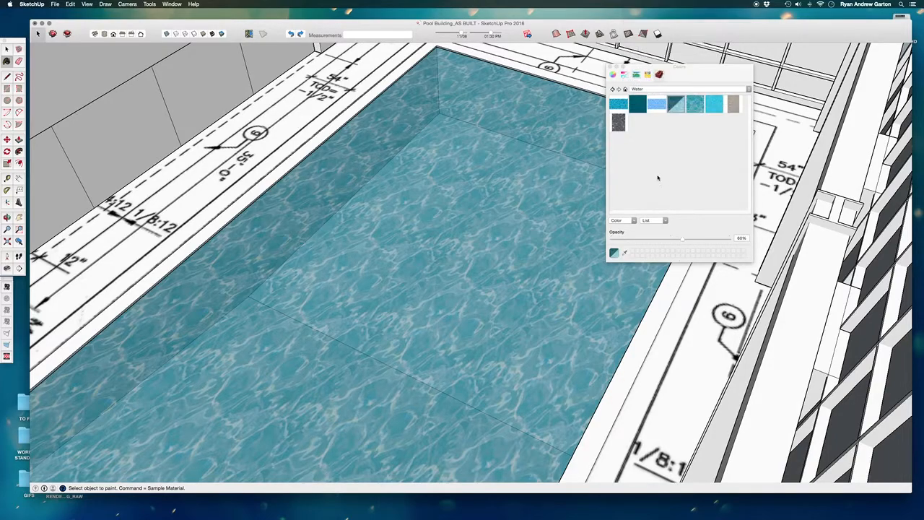
# Step: Edit the Water Pool Light material from Colors In Model and set its opacity to 41%
pyautogui.click(625, 89)
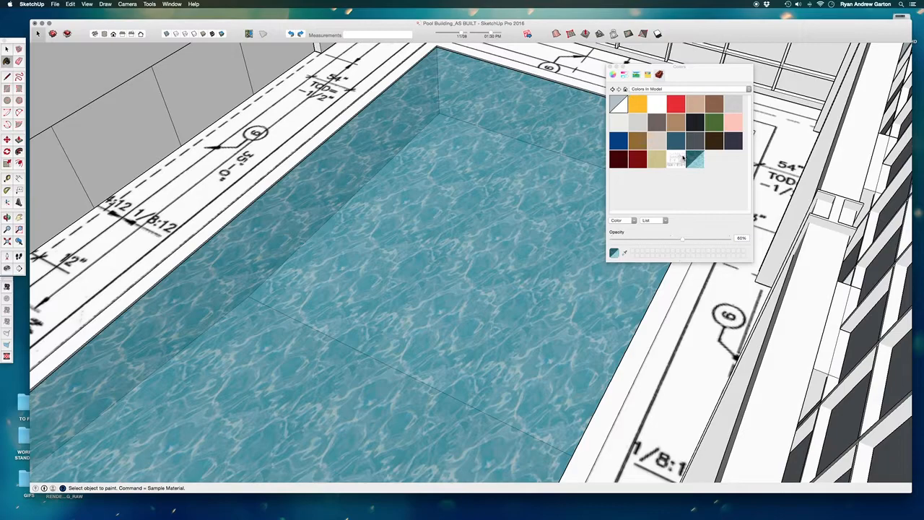
pyautogui.click(696, 164)
pyautogui.rightClick(696, 163)
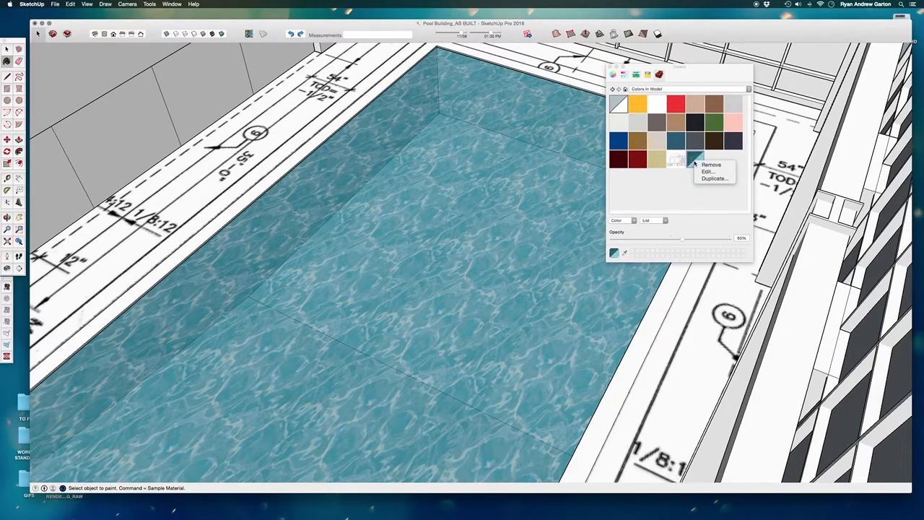
pyautogui.click(708, 171)
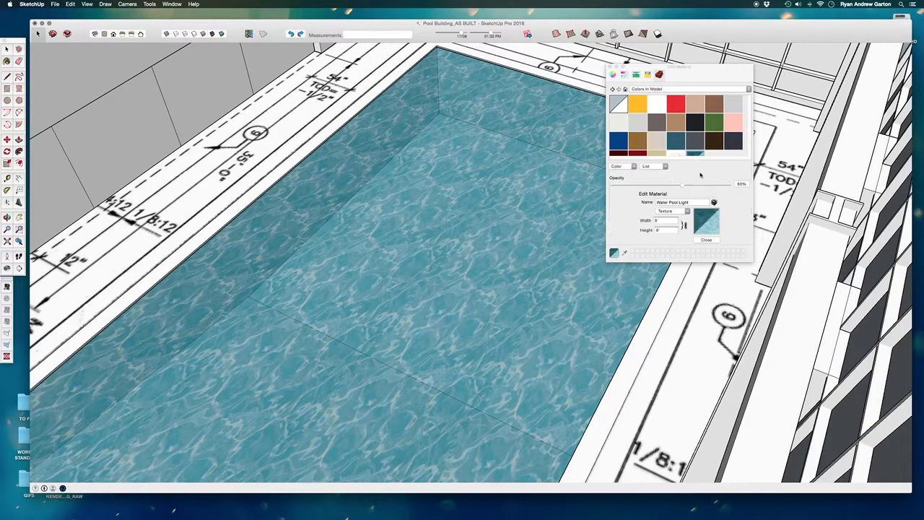
pyautogui.moveTo(682, 187); pyautogui.dragTo(660, 189)
# Step: Set the Water Pool Light texture width to 16' with proportions kept
pyautogui.click(658, 221)
pyautogui.click(657, 221)
pyautogui.doubleClick(661, 218)
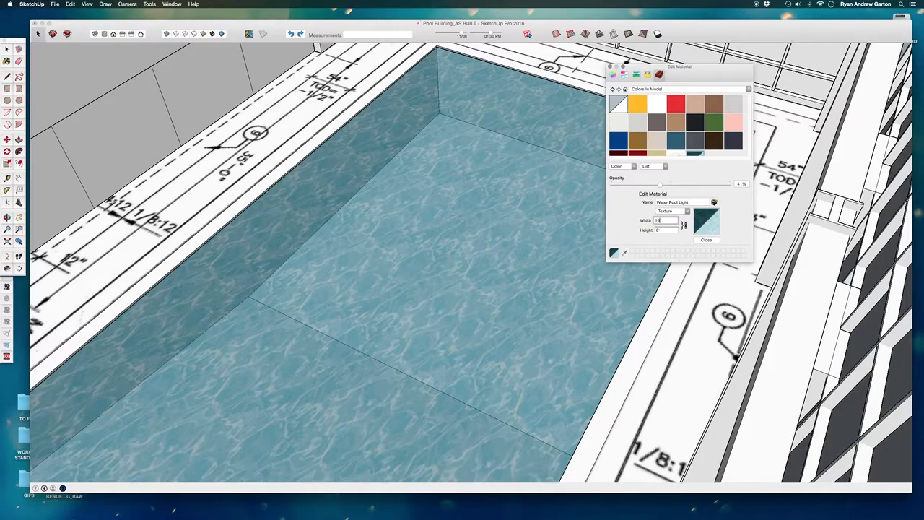
pyautogui.write('16')
pyautogui.press('Return')
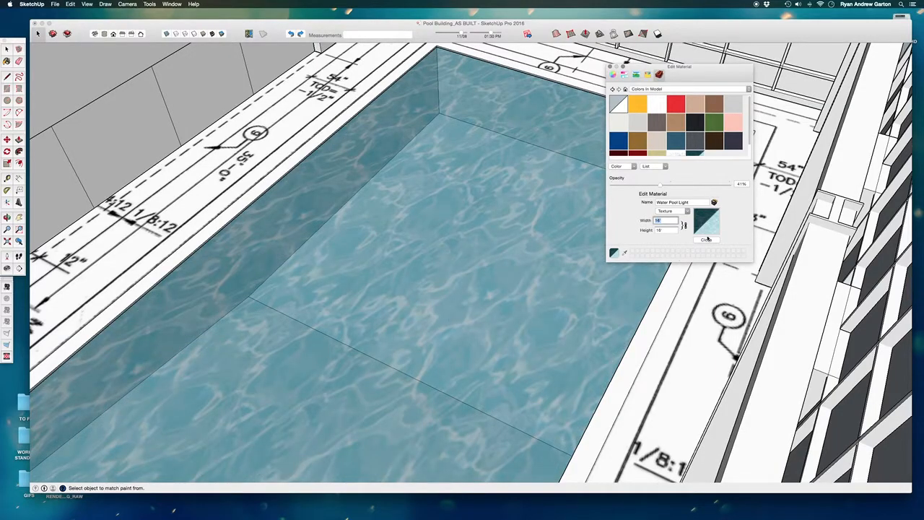
# Step: Lower the Water Pool Light material's opacity to 36% and finish editing the material
pyautogui.moveTo(549, 209); pyautogui.dragTo(665, 175, button='middle')
pyautogui.moveTo(659, 187); pyautogui.dragTo(654, 189)
pyautogui.click(664, 220)
pyautogui.click(701, 240)
pyautogui.moveTo(427, 198); pyautogui.dragTo(275, 217, button='middle')
pyautogui.scroll(-3, 431, 205)
pyautogui.scroll(-3, 431, 205)
pyautogui.moveTo(556, 269)
pyautogui.mouseDown(button='middle')
pyautogui.moveTo(488, 271)
pyautogui.moveTo(483, 263)
pyautogui.moveTo(361, 253)
pyautogui.moveTo(535, 256)
pyautogui.moveTo(636, 304)
pyautogui.mouseUp(button='middle')
pyautogui.moveTo(385, 237); pyautogui.dragTo(507, 163, button='middle')
pyautogui.scroll(5, 507, 163)
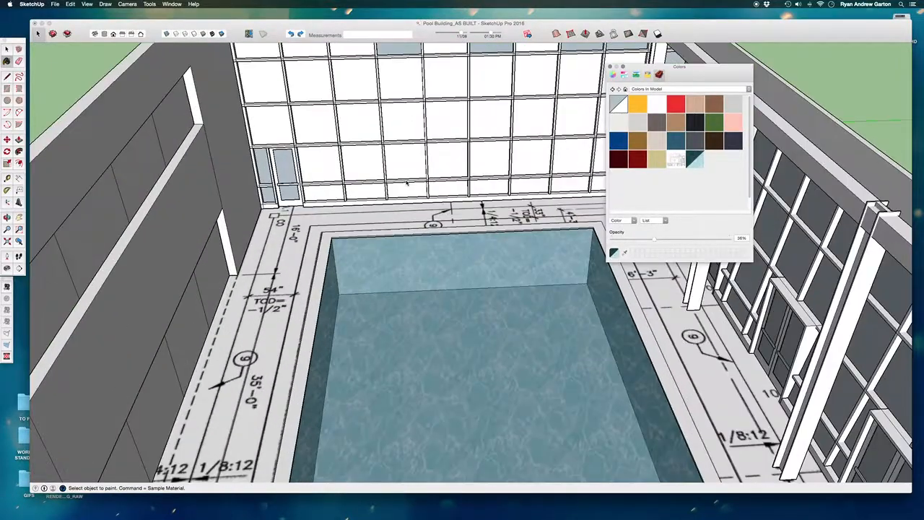
# Step: Switch the material library to the Glass and Mirrors collection
pyautogui.click(649, 88)
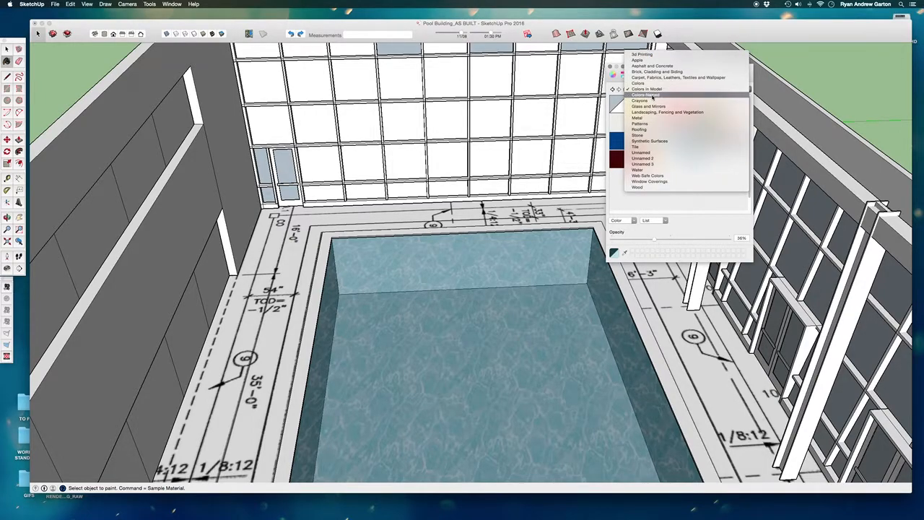
pyautogui.click(652, 106)
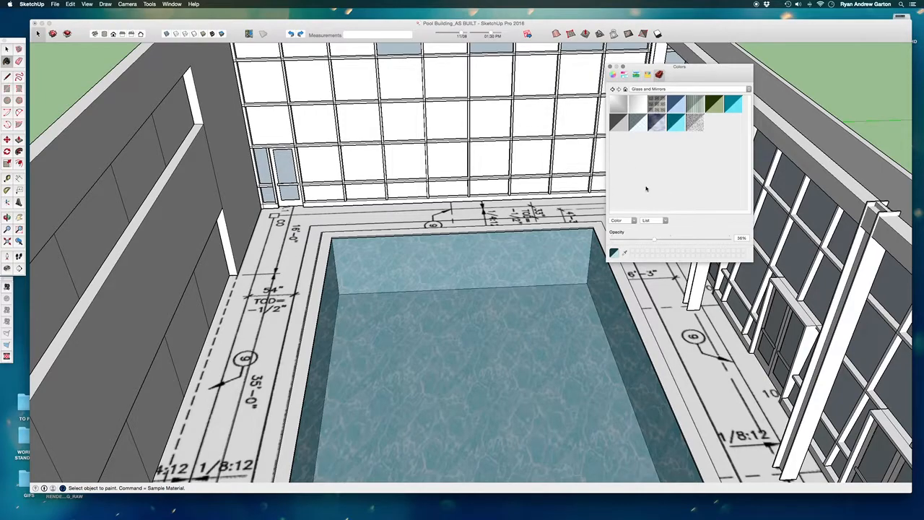
# Step: Try painting the whole window wall group behind the pool with Translucent Glass Blue, and undo it
pyautogui.click(677, 107)
pyautogui.click(371, 173)
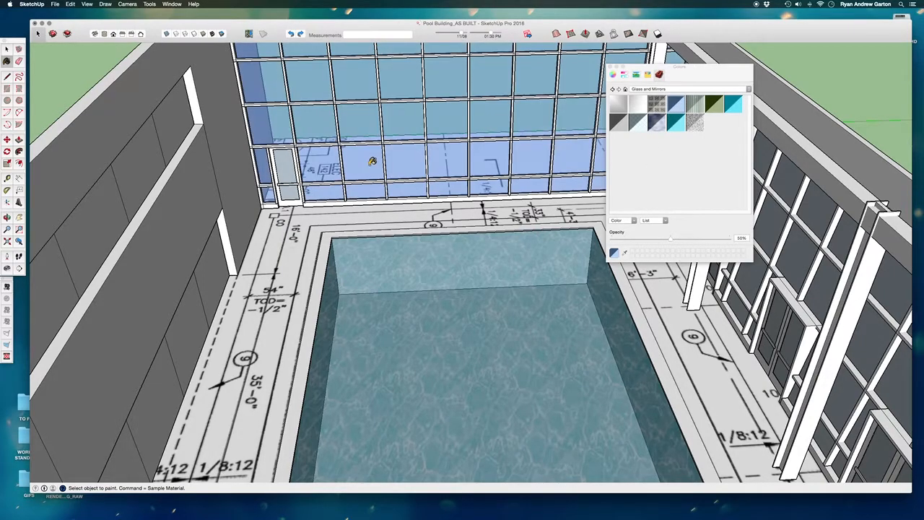
pyautogui.press('super+z')
pyautogui.scroll(-2, 402, 174)
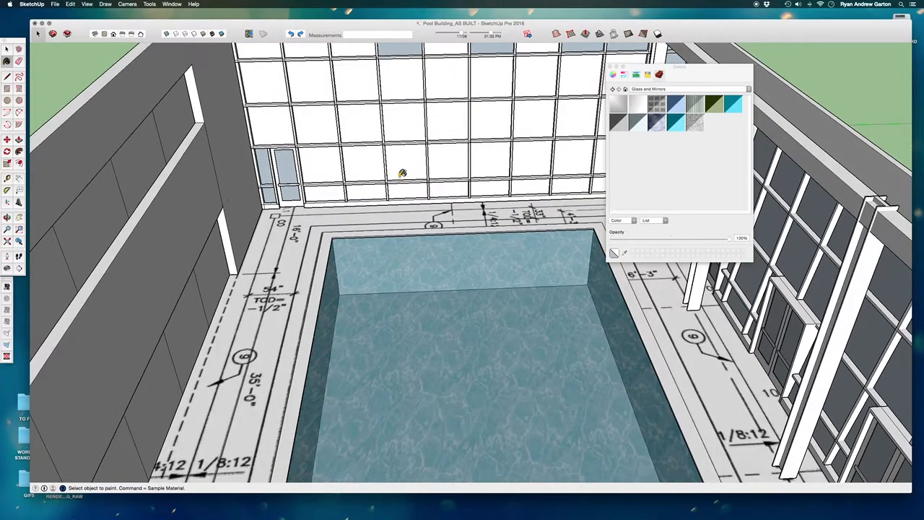
# Step: Open the window wall group for editing and paint the single pane beside the door with Translucent Glass Blue
pyautogui.click(7, 49)
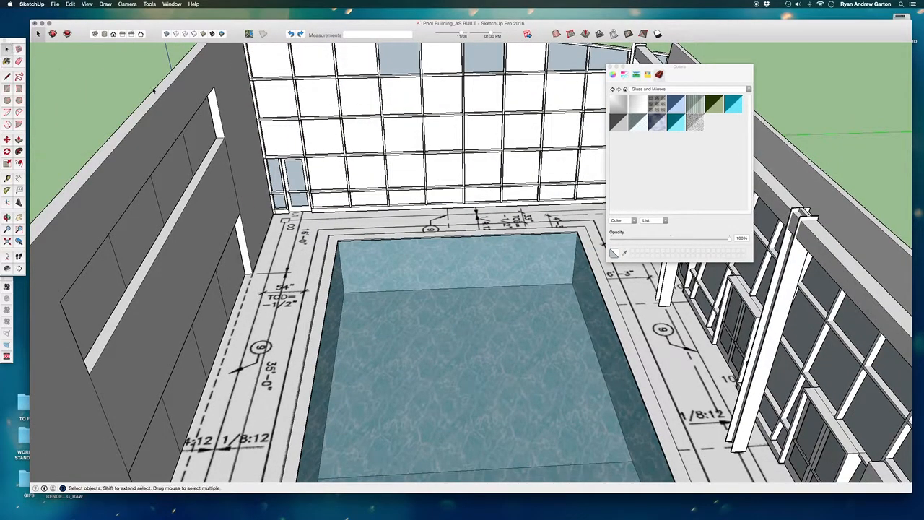
pyautogui.click(437, 164)
pyautogui.moveTo(498, 168); pyautogui.dragTo(613, 143, button='middle')
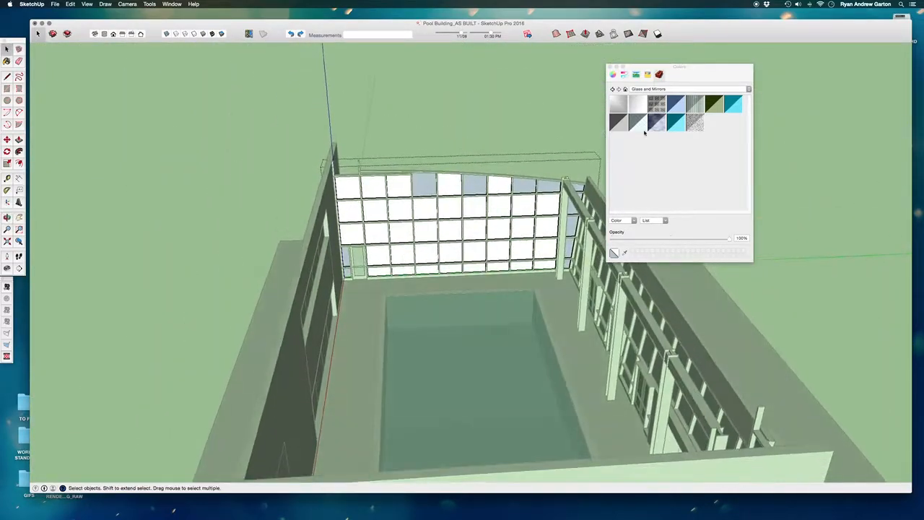
pyautogui.click(675, 105)
pyautogui.click(381, 255)
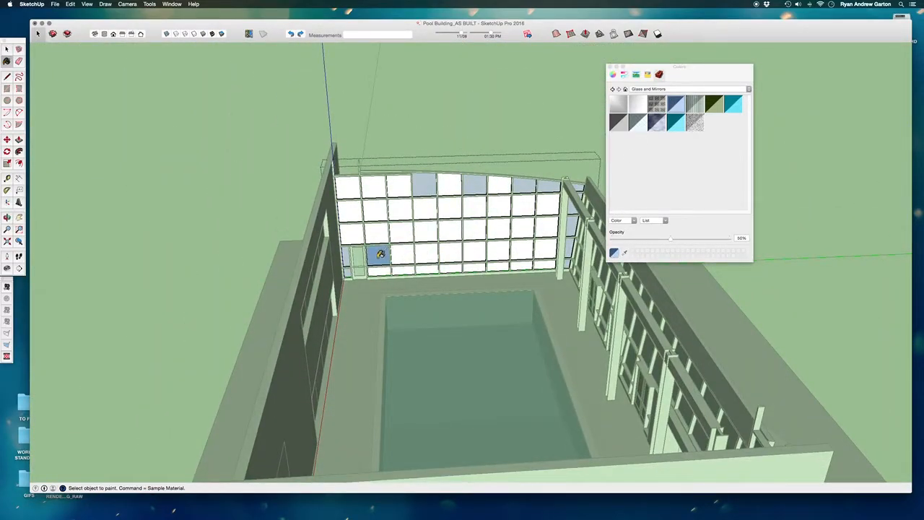
pyautogui.scroll(5, 387, 257)
pyautogui.moveTo(392, 258); pyautogui.dragTo(464, 238, button='middle')
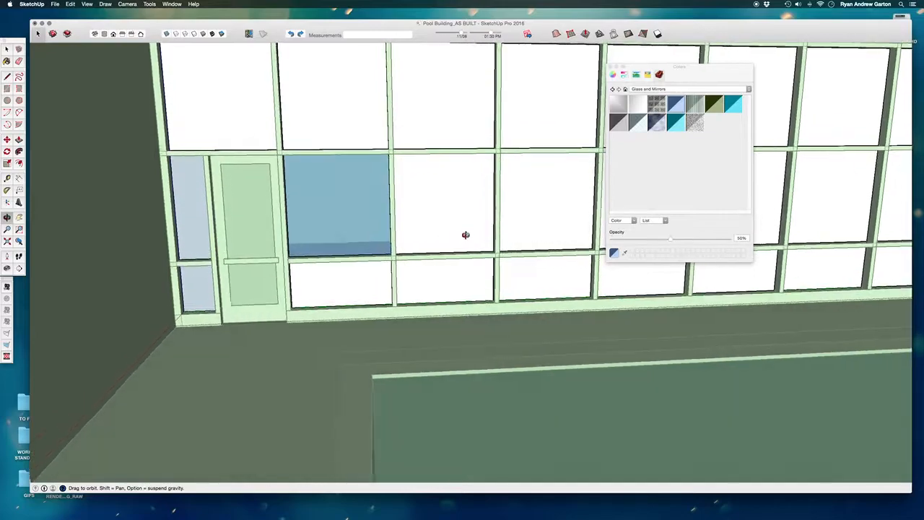
# Step: Switch the materials list to Colors In Model and leave the window wall group
pyautogui.click(626, 88)
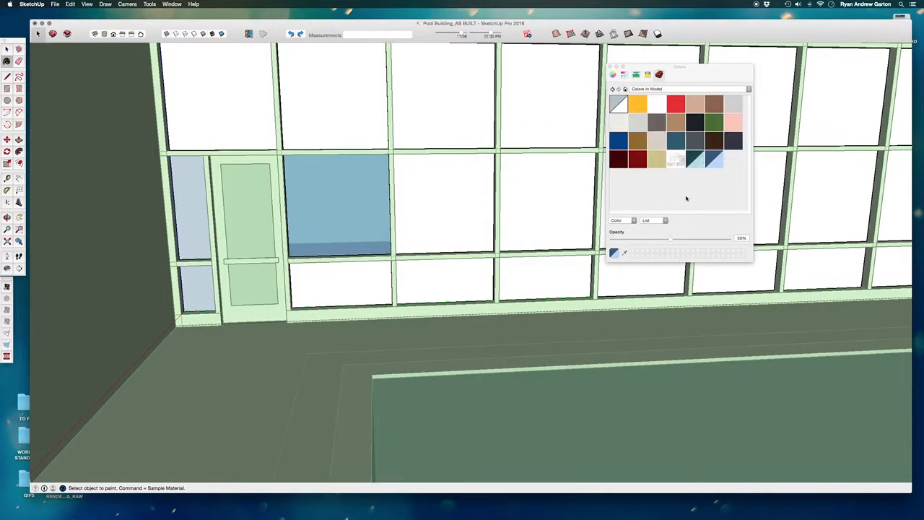
pyautogui.moveTo(469, 288); pyautogui.dragTo(418, 376, button='middle')
pyautogui.scroll(-4, 419, 361)
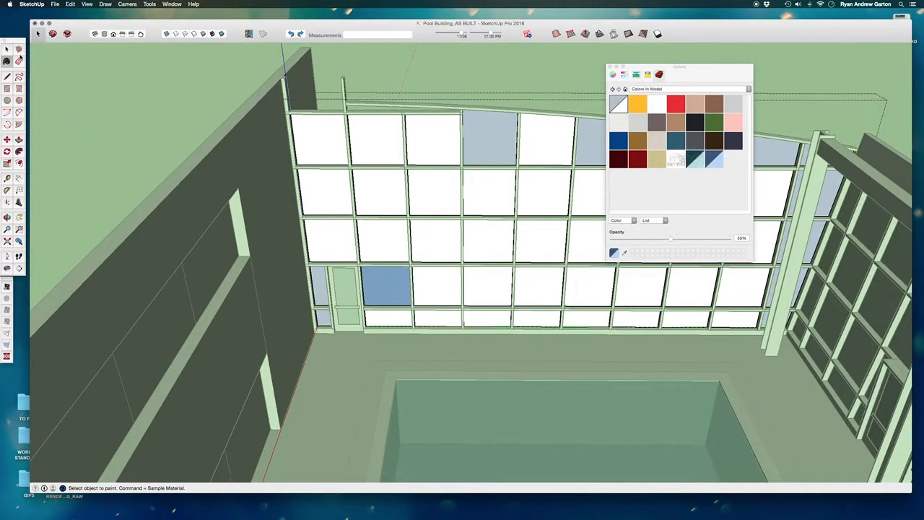
pyautogui.click(6, 49)
pyautogui.click(144, 120)
# Step: Examine the window wall from outside the building and the view of the pool through the blue glass pane
pyautogui.scroll(3, 367, 295)
pyautogui.moveTo(376, 289)
pyautogui.mouseDown(button='middle')
pyautogui.moveTo(416, 227)
pyautogui.moveTo(325, 204)
pyautogui.moveTo(241, 324)
pyautogui.moveTo(434, 325)
pyautogui.moveTo(371, 346)
pyautogui.moveTo(145, 274)
pyautogui.mouseUp(button='middle')
pyautogui.scroll(-3, 434, 324)
pyautogui.scroll(3, 469, 390)
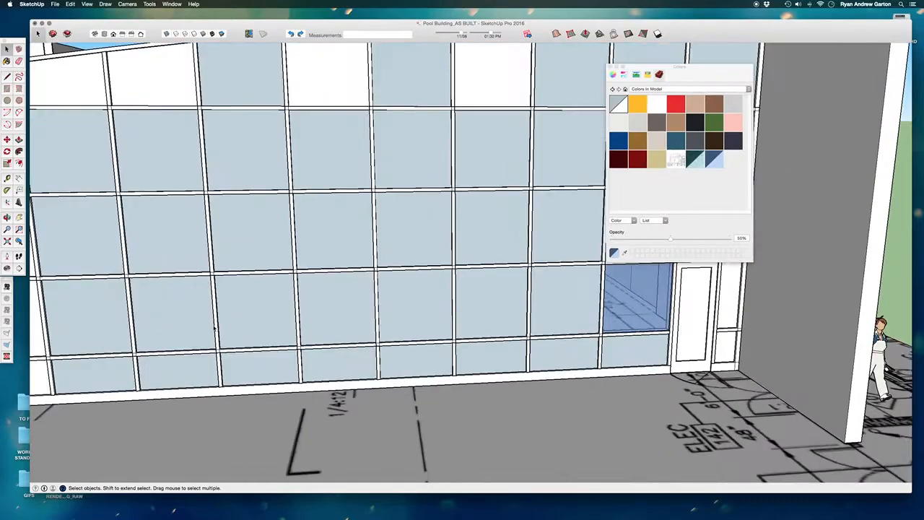
pyautogui.scroll(-3, 249, 339)
pyautogui.moveTo(557, 379); pyautogui.dragTo(344, 289, button='middle')
pyautogui.scroll(6, 477, 270)
pyautogui.scroll(2, 426, 282)
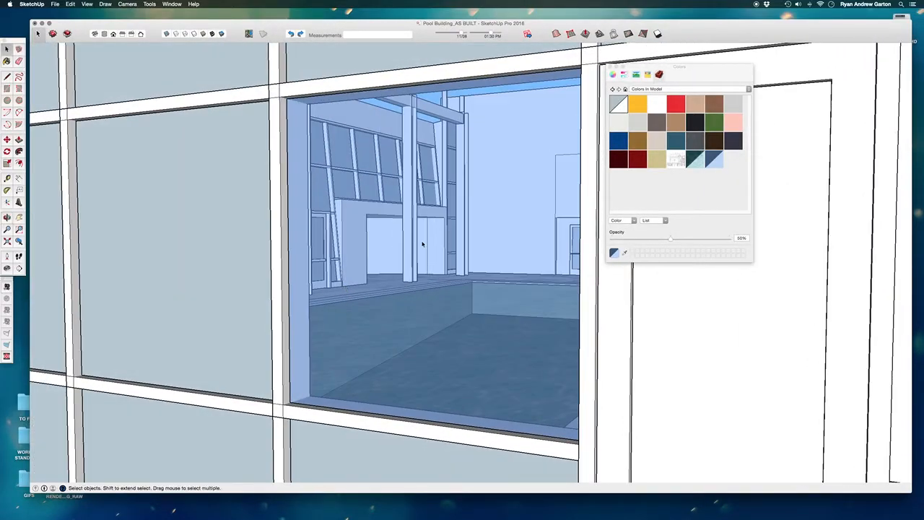
# Step: Edit the Translucent Glass Blue material, setting its opacity to 22% and shifting its color to a paler, less saturated blue
pyautogui.click(708, 155)
pyautogui.rightClick(713, 159)
pyautogui.click(722, 167)
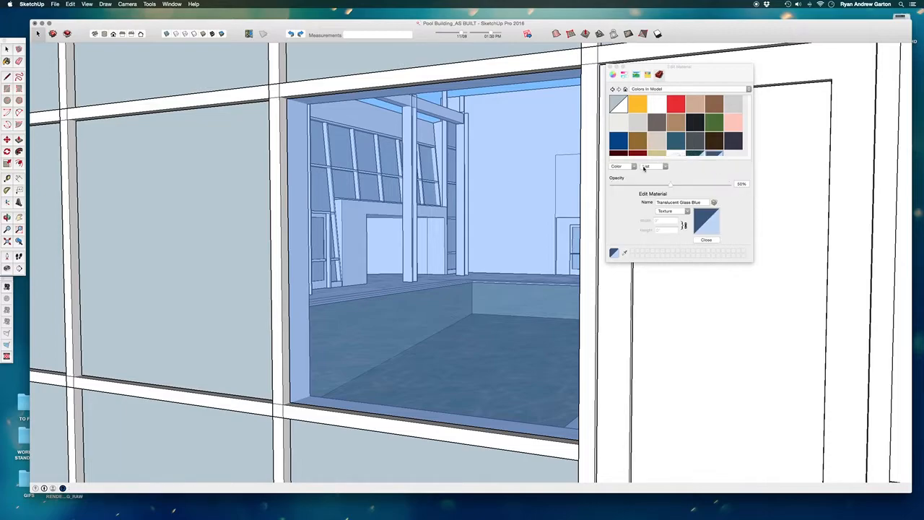
pyautogui.click(638, 186)
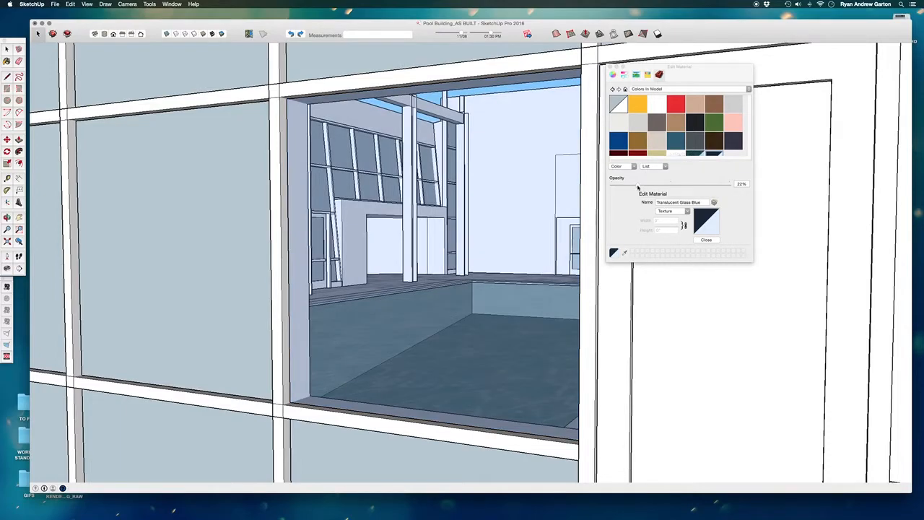
pyautogui.click(614, 75)
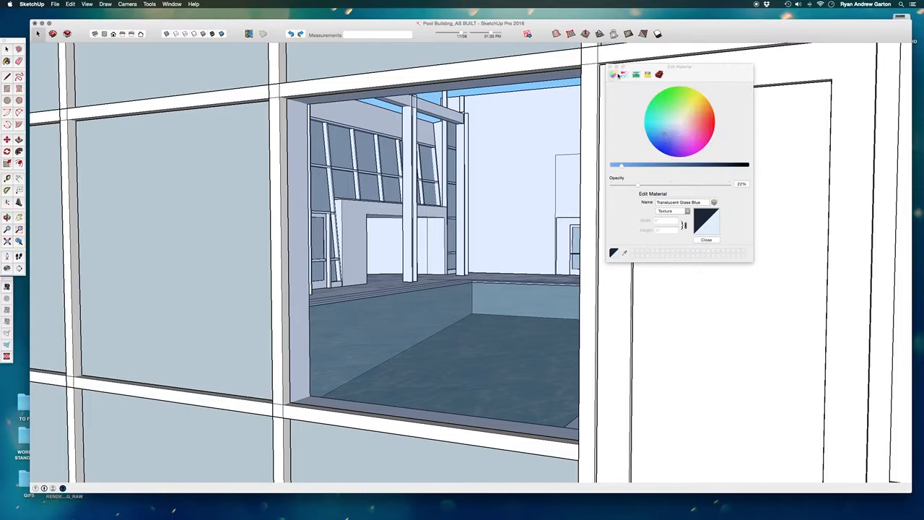
pyautogui.moveTo(664, 136); pyautogui.dragTo(673, 125)
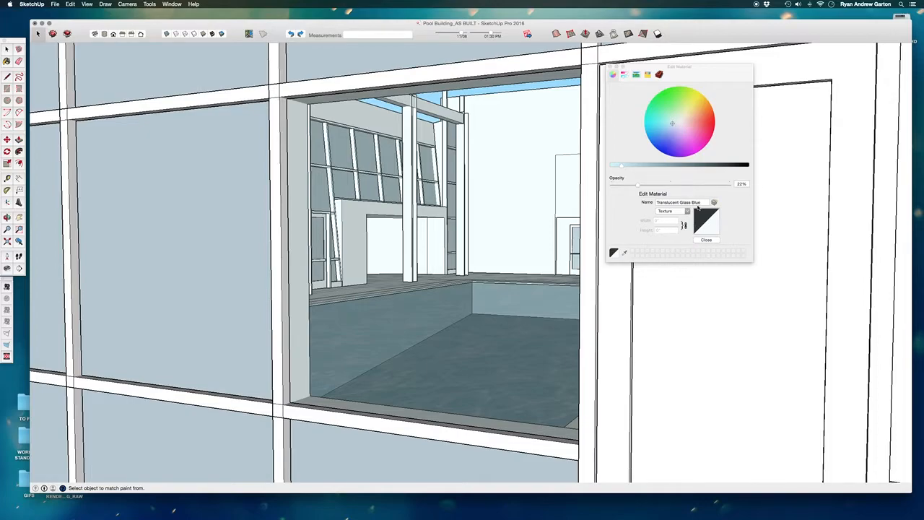
# Step: Try to delete the word Blue from the glass material's name and finish editing the material
pyautogui.click(696, 203)
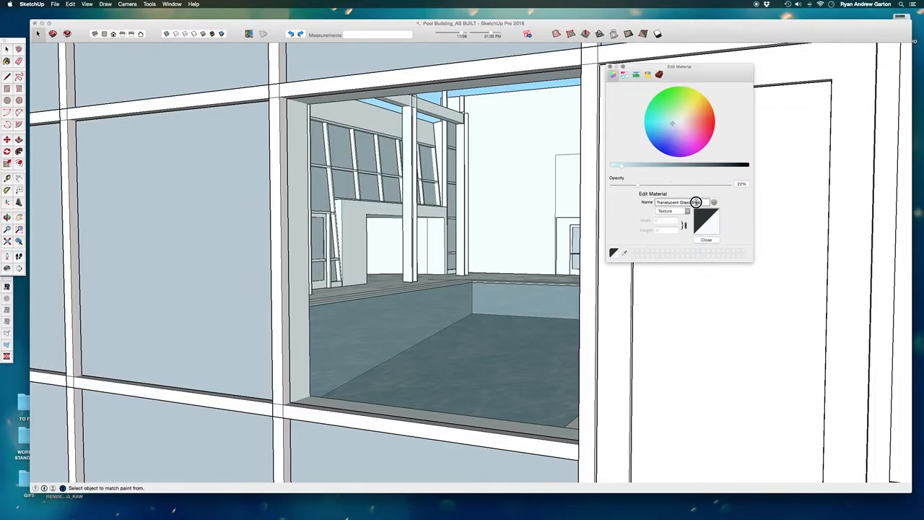
pyautogui.doubleClick(692, 202)
pyautogui.press('BackSpace')
pyautogui.click(706, 239)
# Step: Examine the retinted glass pane from outside and in an overall view of the pool building
pyautogui.press('o')
pyautogui.moveTo(473, 321); pyautogui.dragTo(476, 345)
pyautogui.press('space')
pyautogui.scroll(-10, 476, 345)
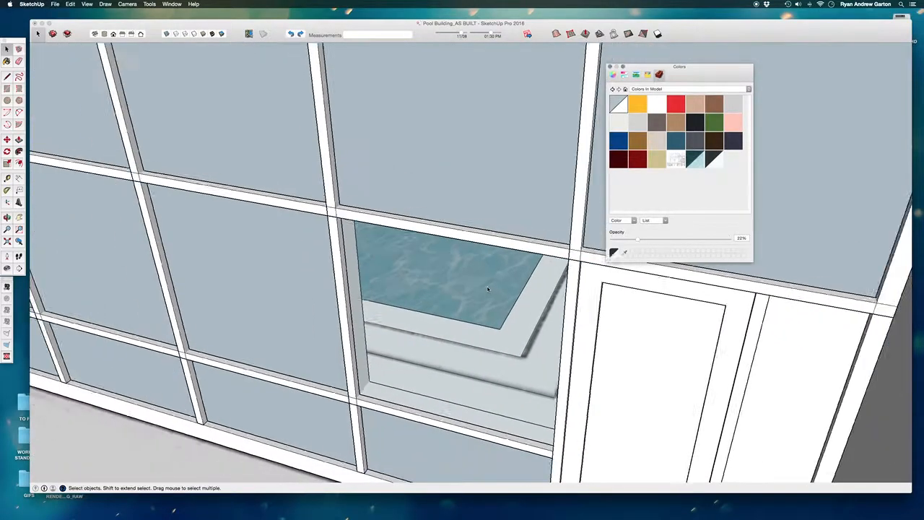
pyautogui.scroll(10, 289, 385)
pyautogui.scroll(-5, 442, 365)
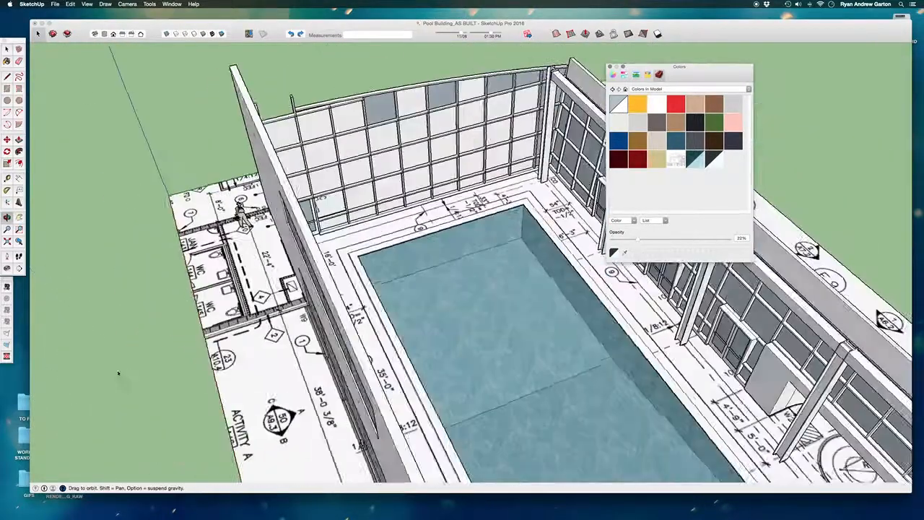
# Step: Switch to Finder and browse the Pool Photos images through to Pool Building_Elevation D.jpg to study the glazing
pyautogui.click(268, 33)
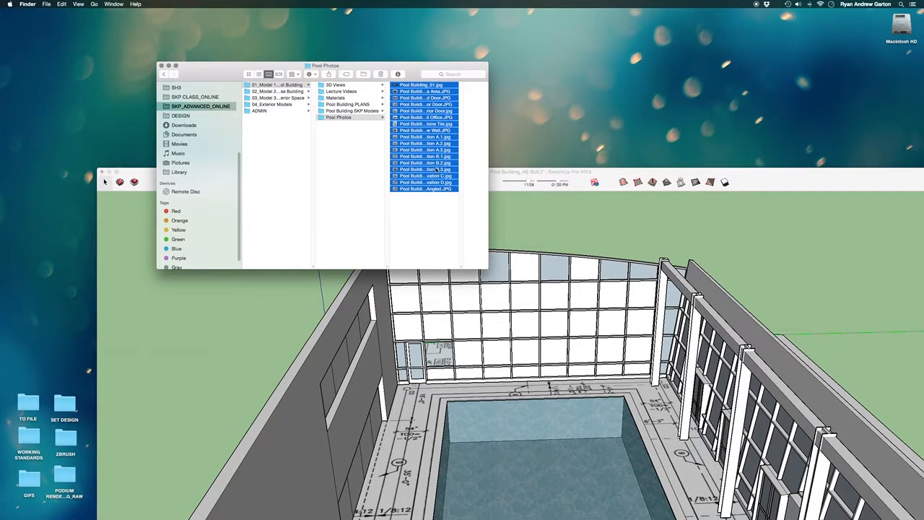
pyautogui.press('space')
pyautogui.press('Right')
pyautogui.press('Right')
pyautogui.press('Right')
pyautogui.press('Right')
pyautogui.press('Right')
pyautogui.press('Right')
pyautogui.press('Right')
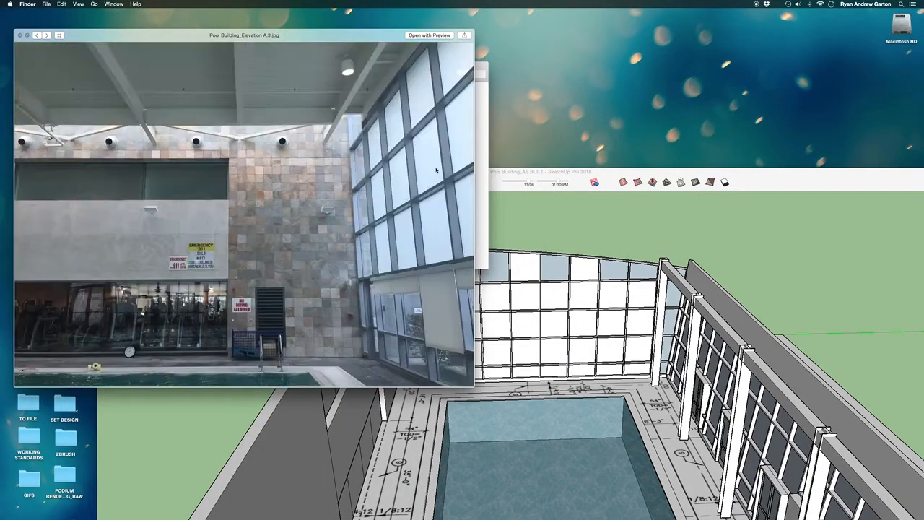
pyautogui.press('Right')
pyautogui.press('Right')
pyautogui.press('Right')
pyautogui.press('Right')
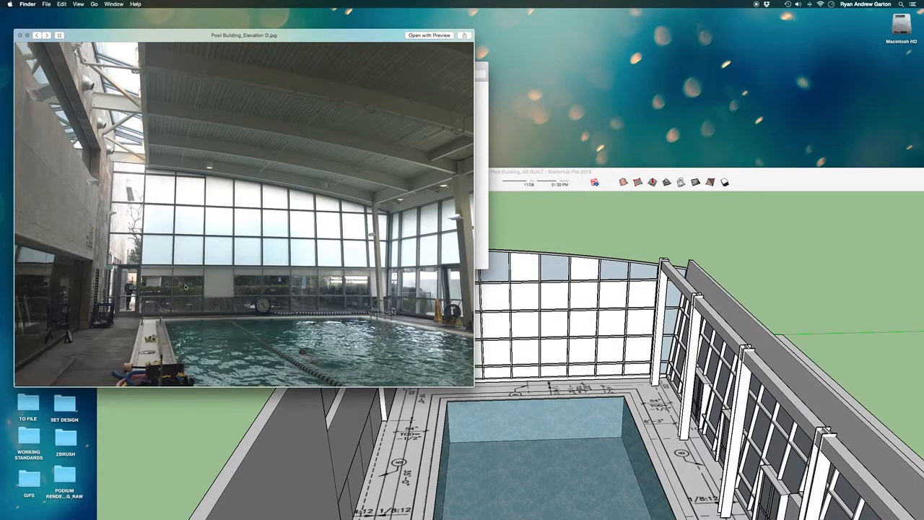
# Step: Return to SketchUp, reposition its window over the photo, and open the window wall group for editing
pyautogui.click(681, 183)
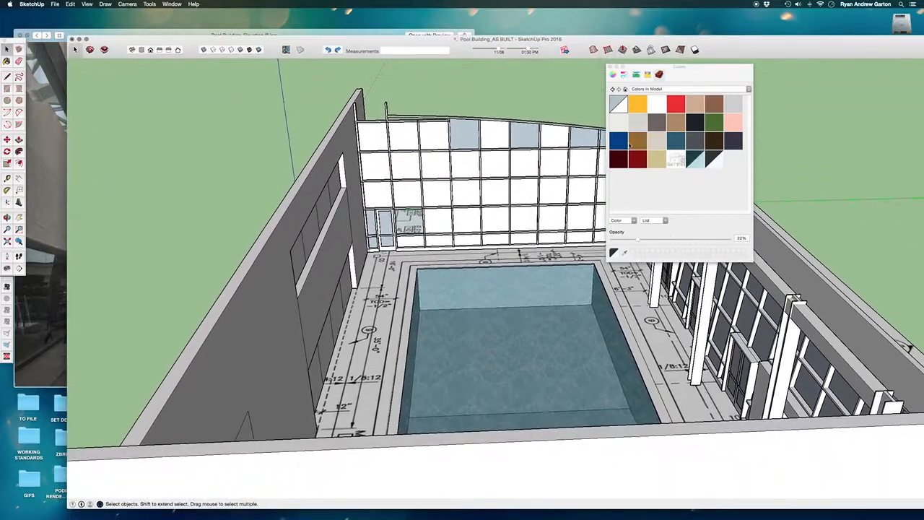
pyautogui.doubleClick(465, 39)
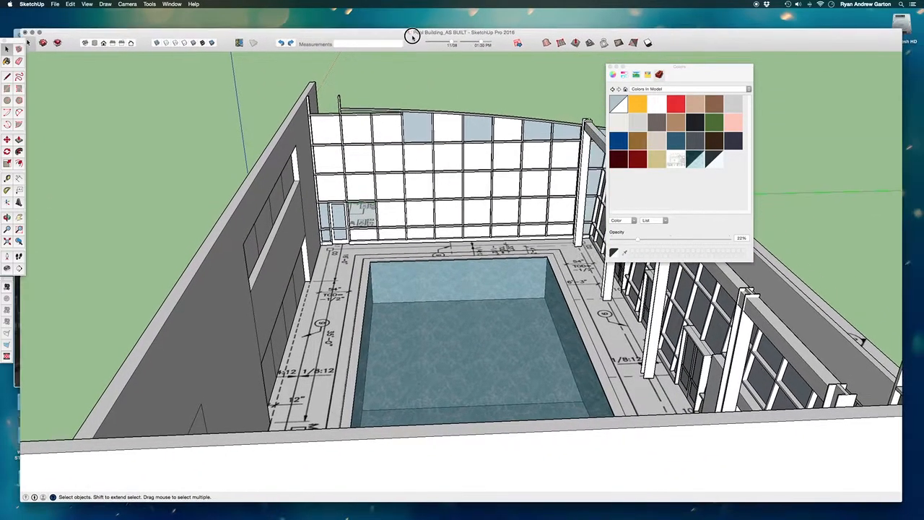
pyautogui.click(354, 182)
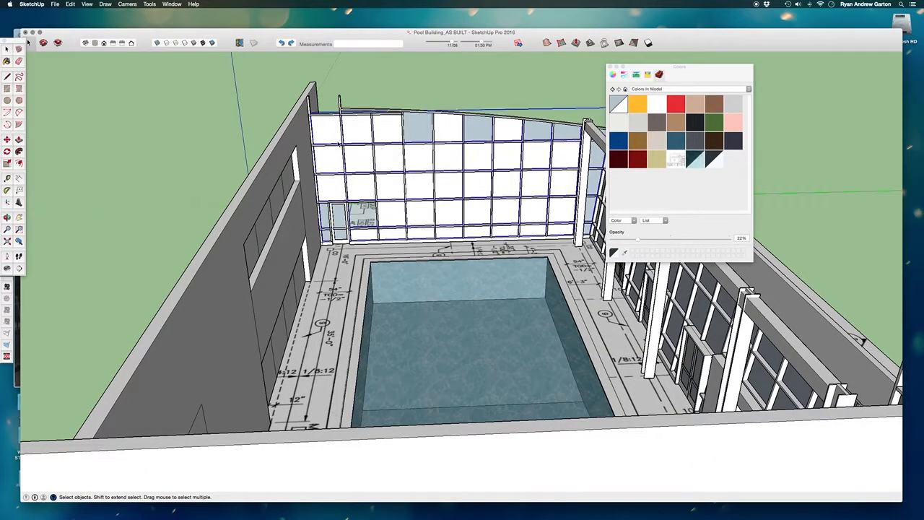
pyautogui.scroll(3, 354, 182)
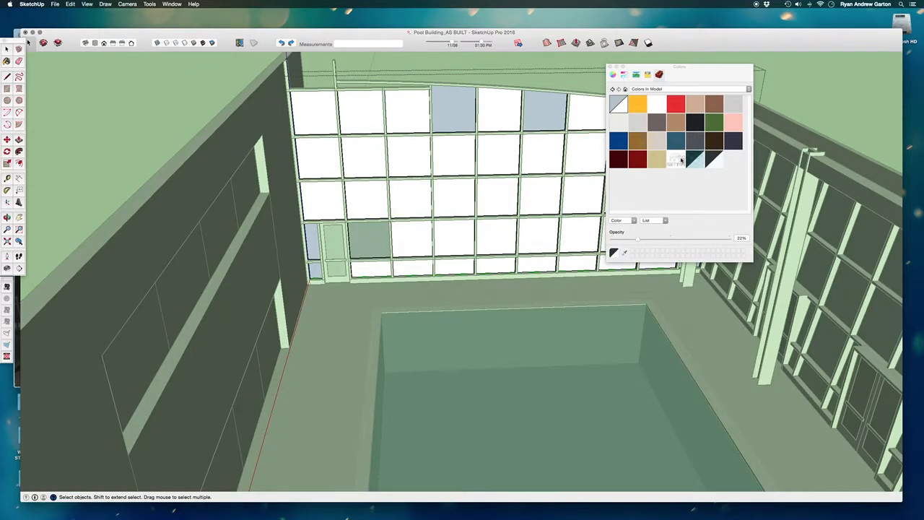
# Step: Paint the remaining panes in the window wall's second row from the floor with the 22% opacity clear glass material
pyautogui.press('b')
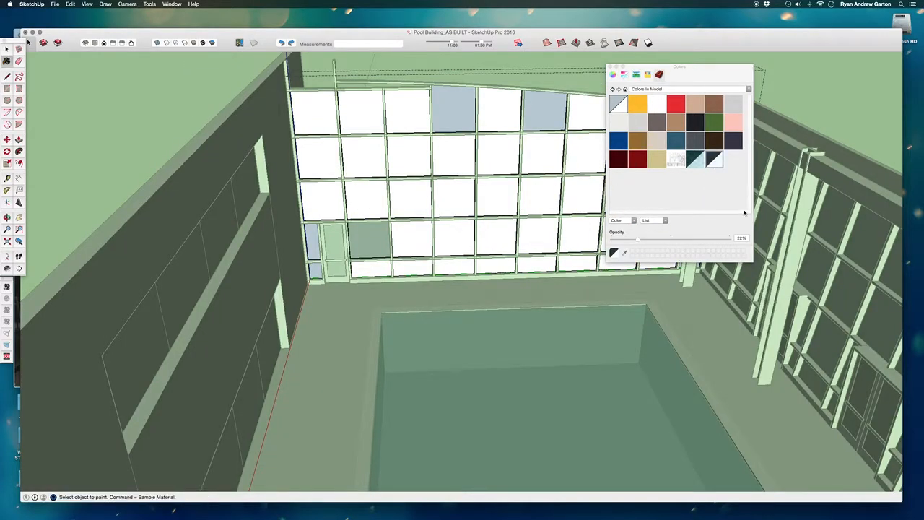
pyautogui.click(427, 232)
pyautogui.click(451, 230)
pyautogui.click(495, 236)
pyautogui.moveTo(496, 235)
pyautogui.mouseDown(button='middle')
pyautogui.moveTo(367, 202)
pyautogui.moveTo(473, 201)
pyautogui.mouseUp(button='middle')
pyautogui.click(480, 217)
pyautogui.click(532, 236)
pyautogui.click(565, 230)
pyautogui.moveTo(565, 230); pyautogui.dragTo(455, 215, button='middle')
pyautogui.click(526, 231)
pyautogui.moveTo(526, 231); pyautogui.dragTo(563, 229, button='middle')
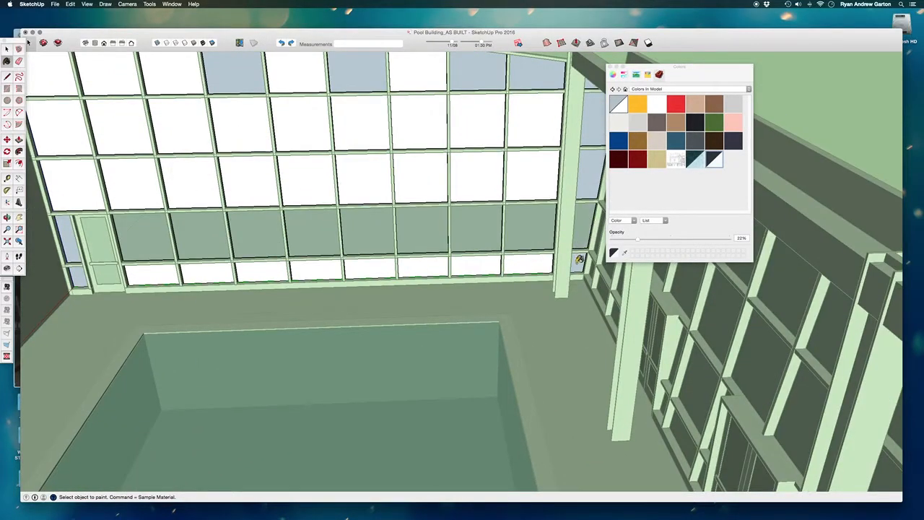
# Step: Paint the bottom row of panes and the narrow panes beside the door with the same clear glass material
pyautogui.click(548, 264)
pyautogui.click(466, 267)
pyautogui.click(408, 266)
pyautogui.click(370, 268)
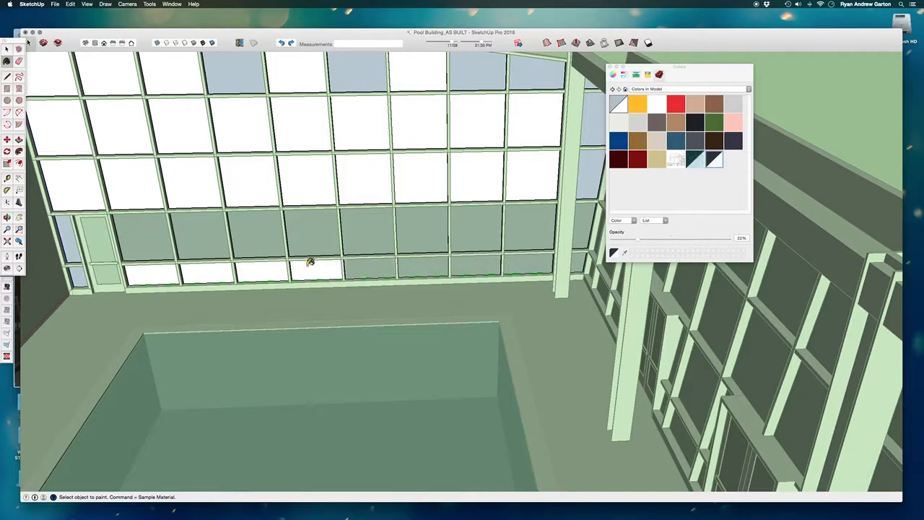
pyautogui.click(309, 263)
pyautogui.click(263, 268)
pyautogui.click(195, 269)
pyautogui.click(167, 275)
pyautogui.click(79, 281)
pyautogui.click(71, 245)
# Step: Paint the three stacked panes above the door with the clear glass material and leave the window wall group
pyautogui.scroll(-1, 400, 298)
pyautogui.scroll(2, 223, 233)
pyautogui.click(241, 245)
pyautogui.click(242, 202)
pyautogui.click(235, 175)
pyautogui.scroll(-2, 322, 231)
pyautogui.moveTo(191, 239)
pyautogui.mouseDown(button='middle')
pyautogui.moveTo(349, 266)
pyautogui.moveTo(322, 255)
pyautogui.mouseUp(button='middle')
pyautogui.click(8, 49)
pyautogui.click(256, 111)
# Step: Duplicate the clear glass material in Colors In Model and name the copy Frosted Glass
pyautogui.scroll(3, 394, 247)
pyautogui.moveTo(390, 252); pyautogui.dragTo(322, 228, button='middle')
pyautogui.moveTo(516, 279); pyautogui.dragTo(405, 210, button='middle')
pyautogui.scroll(3, 266, 210)
pyautogui.scroll(2, 266, 251)
pyautogui.moveTo(268, 254); pyautogui.dragTo(382, 283, button='middle')
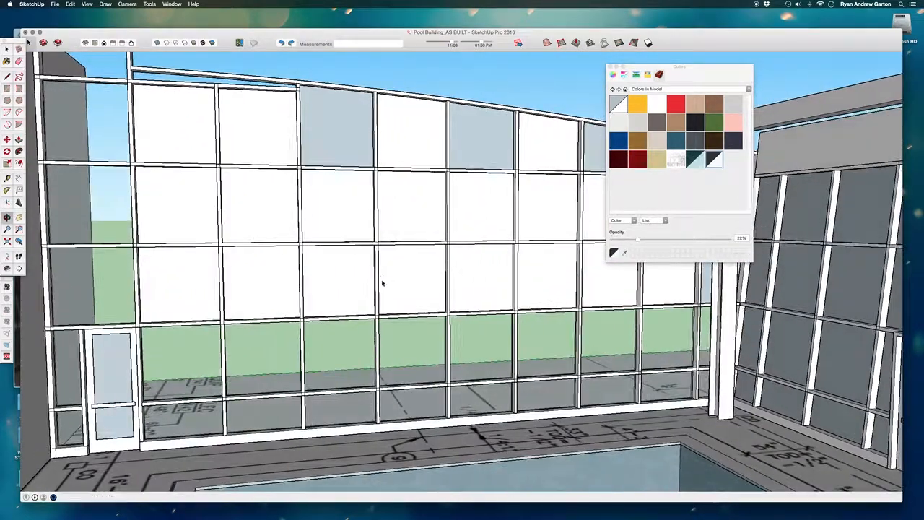
pyautogui.rightClick(714, 160)
pyautogui.click(725, 178)
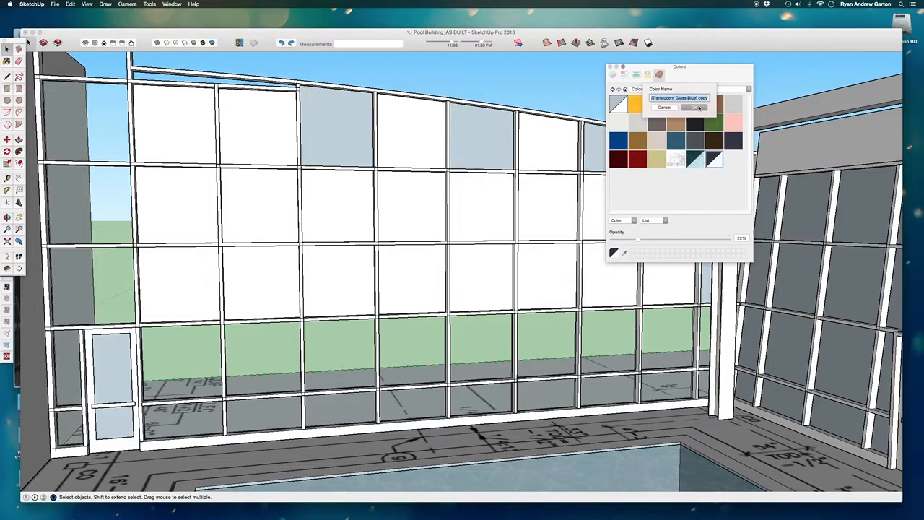
pyautogui.write('Frosted Glass')
pyautogui.click(694, 107)
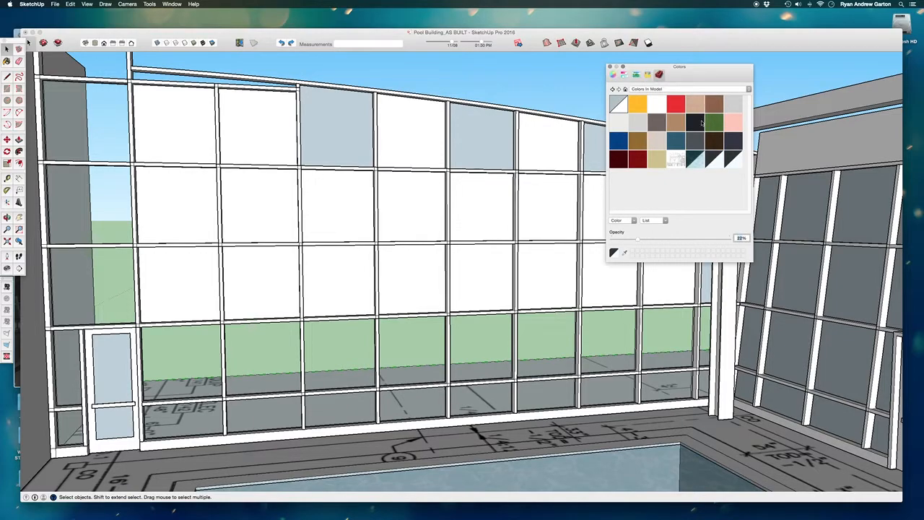
# Step: Edit the Frosted Glass material, giving it a slightly paler tint and 74% opacity
pyautogui.rightClick(731, 159)
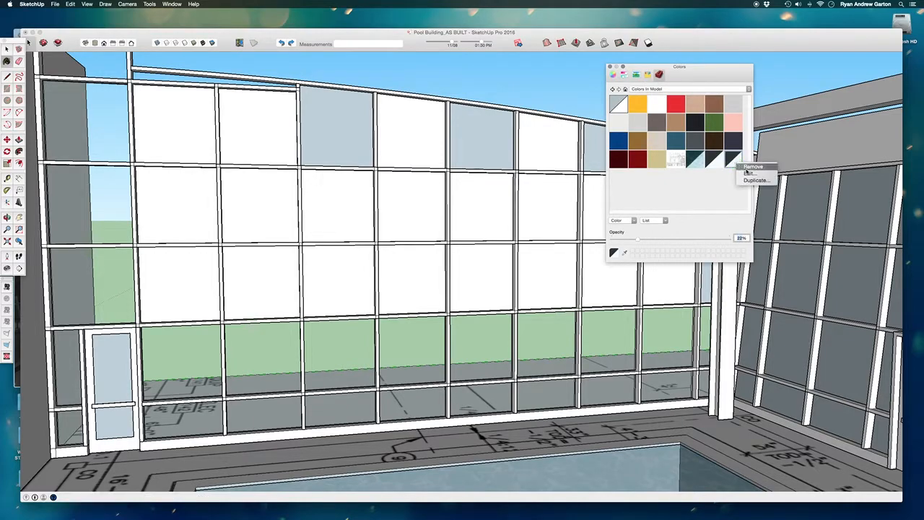
pyautogui.click(751, 174)
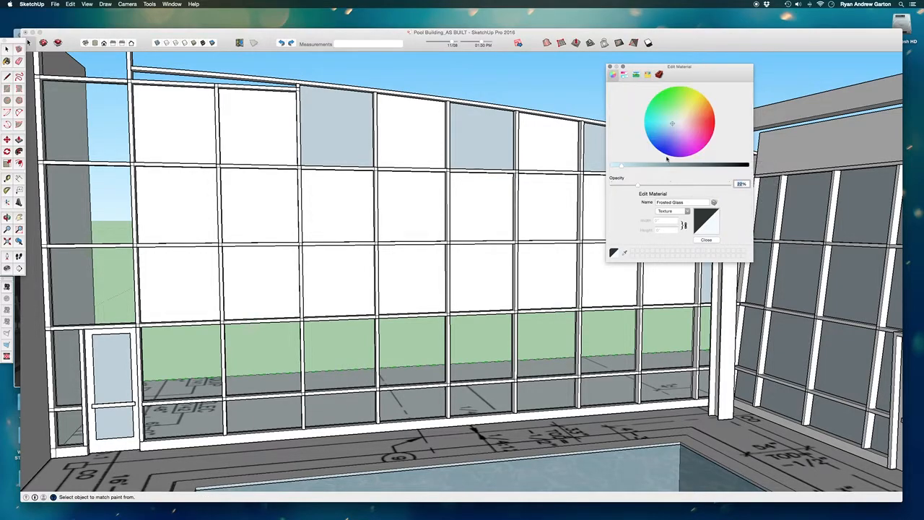
pyautogui.click(625, 75)
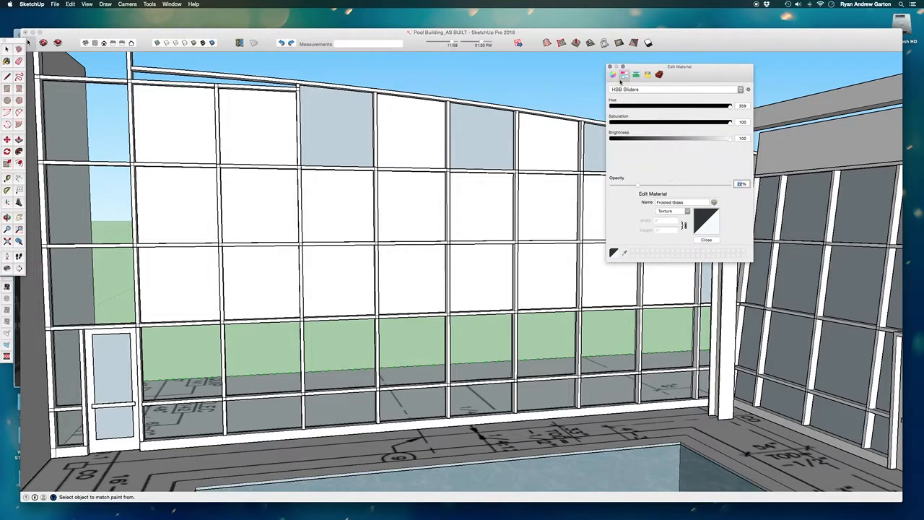
pyautogui.click(613, 75)
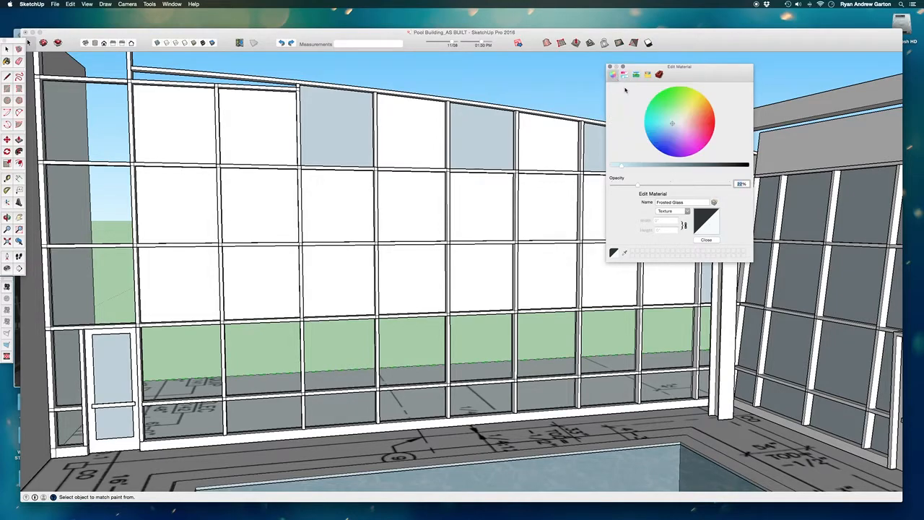
pyautogui.click(687, 186)
pyautogui.moveTo(699, 189); pyautogui.dragTo(696, 188)
pyautogui.click(676, 125)
pyautogui.click(705, 240)
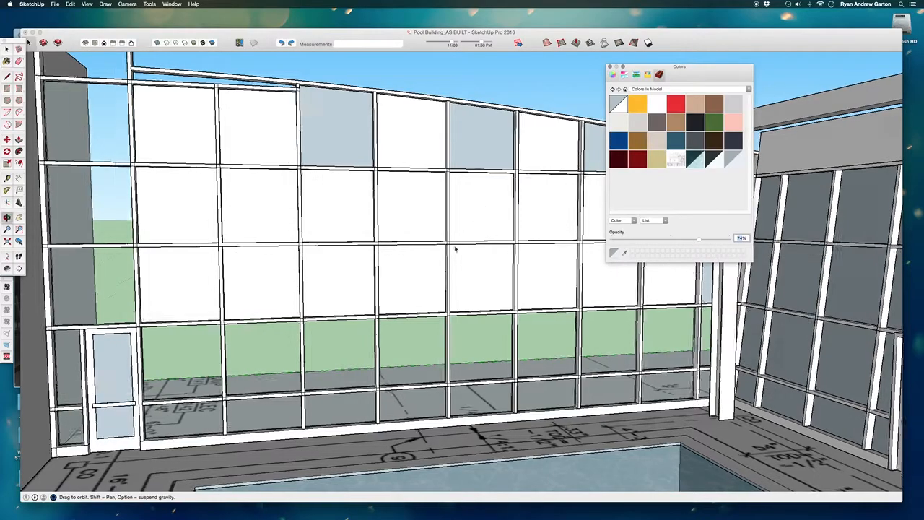
# Step: Open the curved window wall group and paint the upper three panes of the two wide columns nearest the door with Frosted Glass
pyautogui.moveTo(464, 231); pyautogui.dragTo(364, 249, button='middle')
pyautogui.click(7, 49)
pyautogui.doubleClick(252, 185)
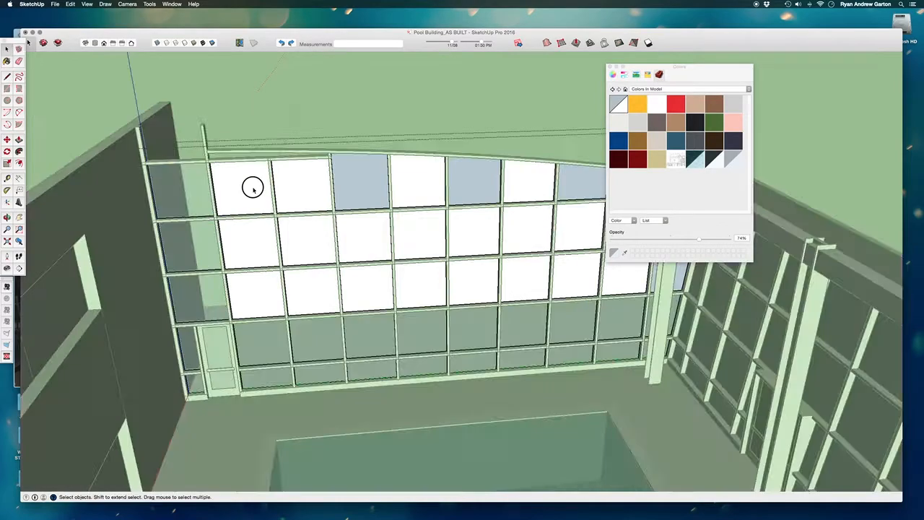
pyautogui.click(733, 160)
pyautogui.click(243, 191)
pyautogui.click(252, 237)
pyautogui.click(258, 272)
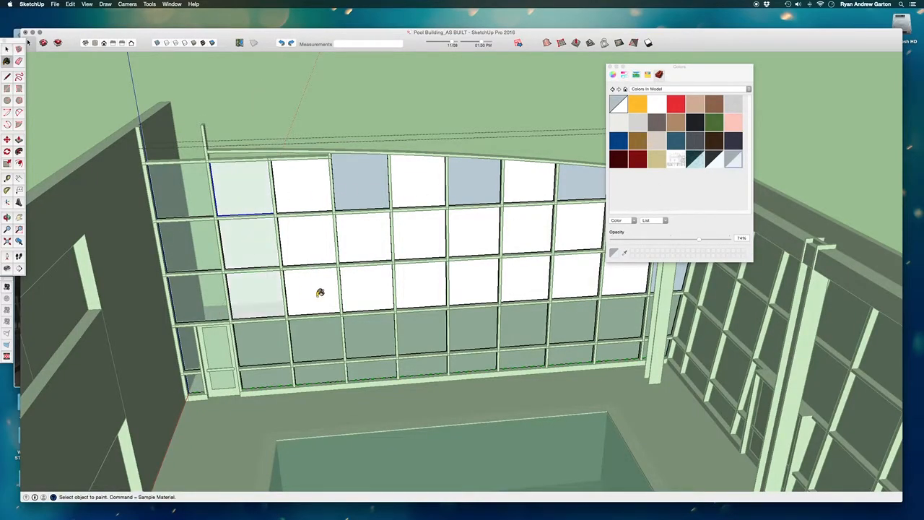
pyautogui.click(320, 292)
pyautogui.click(318, 239)
pyautogui.click(296, 174)
# Step: Paint the upper three panes of the window wall's third and fourth wide columns with Frosted Glass
pyautogui.click(385, 179)
pyautogui.click(370, 239)
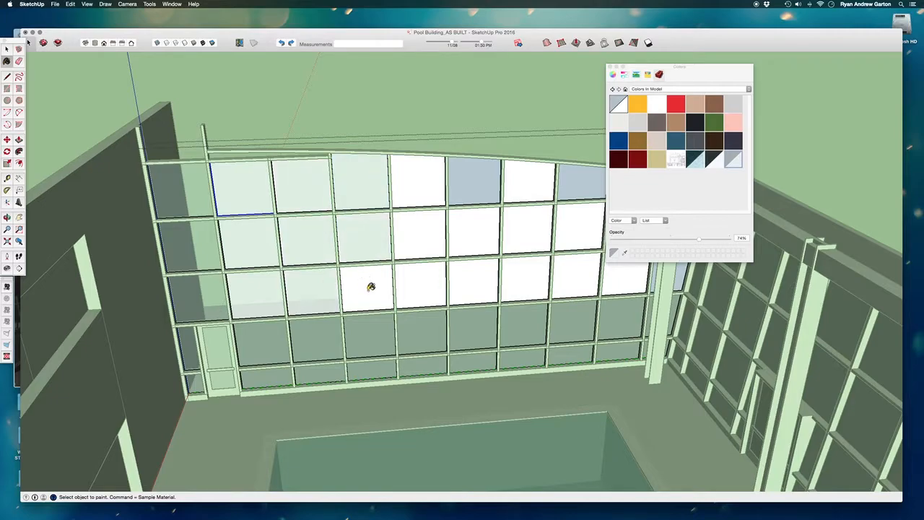
pyautogui.click(367, 282)
pyautogui.click(402, 265)
pyautogui.click(403, 224)
pyautogui.click(400, 168)
# Step: Paint the remaining panes in the window wall's upper three rows with Frosted Glass and leave the group
pyautogui.scroll(-2, 347, 187)
pyautogui.moveTo(476, 205); pyautogui.dragTo(450, 188, button='middle')
pyautogui.moveTo(498, 223); pyautogui.dragTo(528, 236, button='middle')
pyautogui.press('space')
pyautogui.click(469, 152)
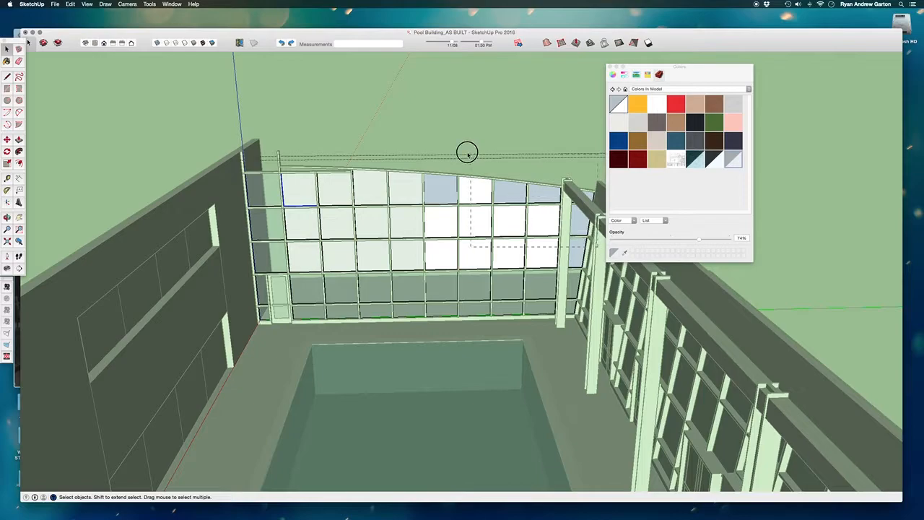
pyautogui.moveTo(383, 255); pyautogui.dragTo(497, 328, button='middle')
pyautogui.click(410, 157)
# Step: Open the glass panes group of the long wall with the double doors and paint its upper two rows with Frosted Glass
pyautogui.moveTo(411, 216); pyautogui.dragTo(346, 201, button='middle')
pyautogui.scroll(5, 354, 256)
pyautogui.moveTo(354, 256); pyautogui.dragTo(374, 335, button='middle')
pyautogui.scroll(-4, 271, 274)
pyautogui.moveTo(268, 270); pyautogui.dragTo(525, 330, button='middle')
pyautogui.scroll(2, 468, 313)
pyautogui.scroll(3, 377, 335)
pyautogui.moveTo(378, 336); pyautogui.dragTo(398, 298, button='middle')
pyautogui.doubleClick(397, 321)
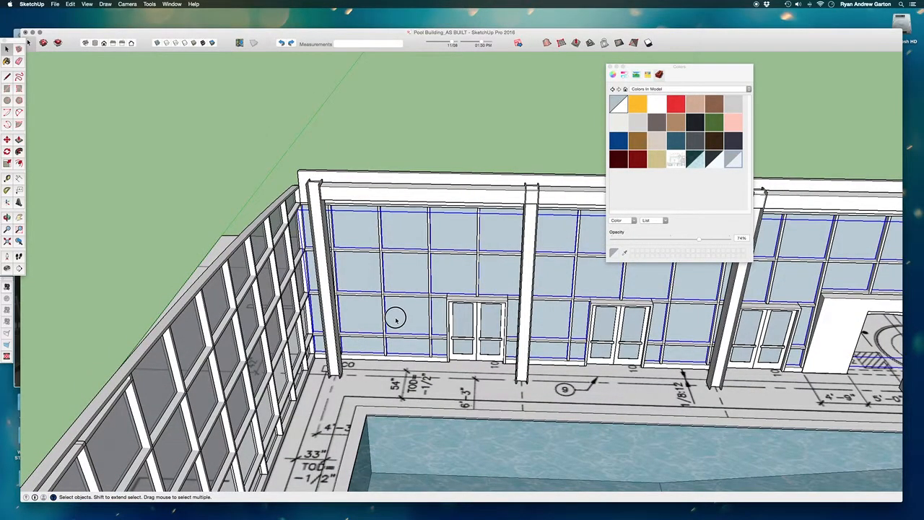
pyautogui.scroll(-5, 310, 288)
pyautogui.scroll(2, 459, 288)
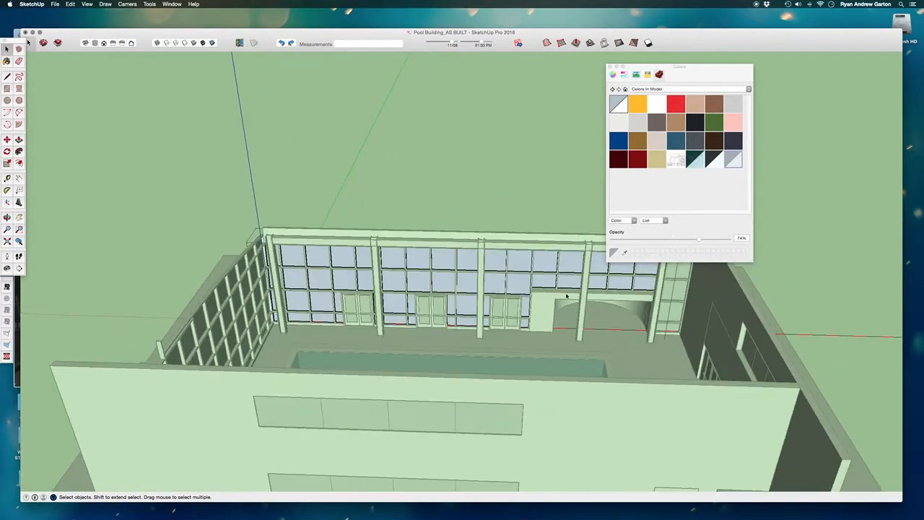
pyautogui.moveTo(646, 287); pyautogui.dragTo(248, 183)
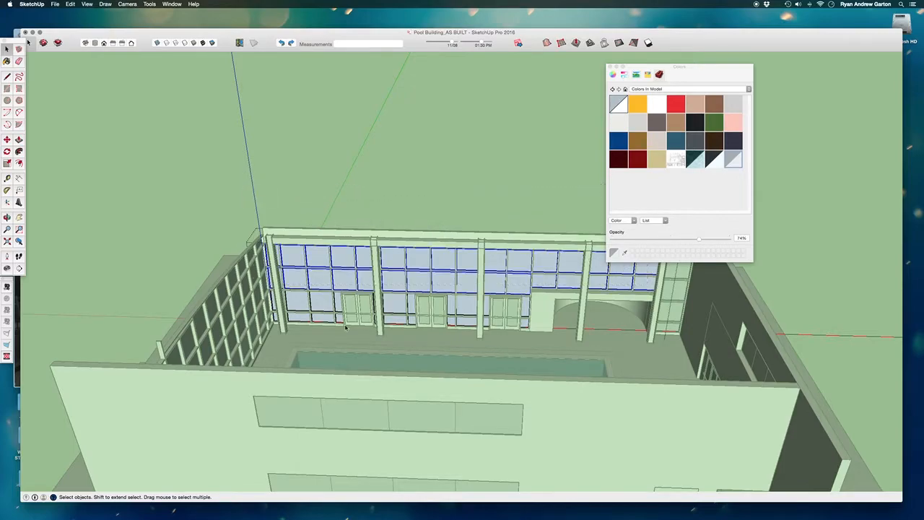
pyautogui.scroll(-3, 268, 299)
pyautogui.scroll(6, 429, 268)
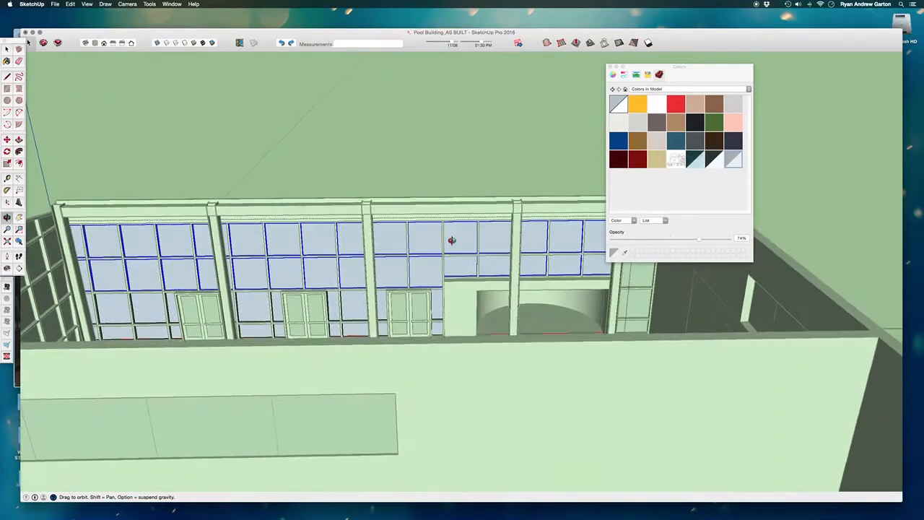
pyautogui.press('b')
pyautogui.moveTo(456, 289); pyautogui.dragTo(458, 313, button='middle')
pyautogui.scroll(-1, 472, 316)
# Step: Paint the long wall's lower panes around the double doors with the 22% opacity clear glass material and leave the group
pyautogui.press('space')
pyautogui.click(348, 340)
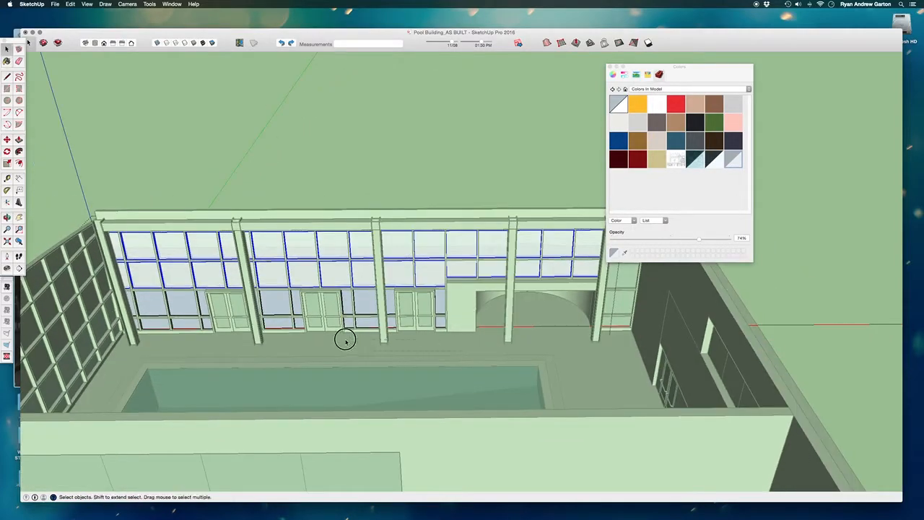
pyautogui.click(126, 303)
pyautogui.scroll(3, 255, 319)
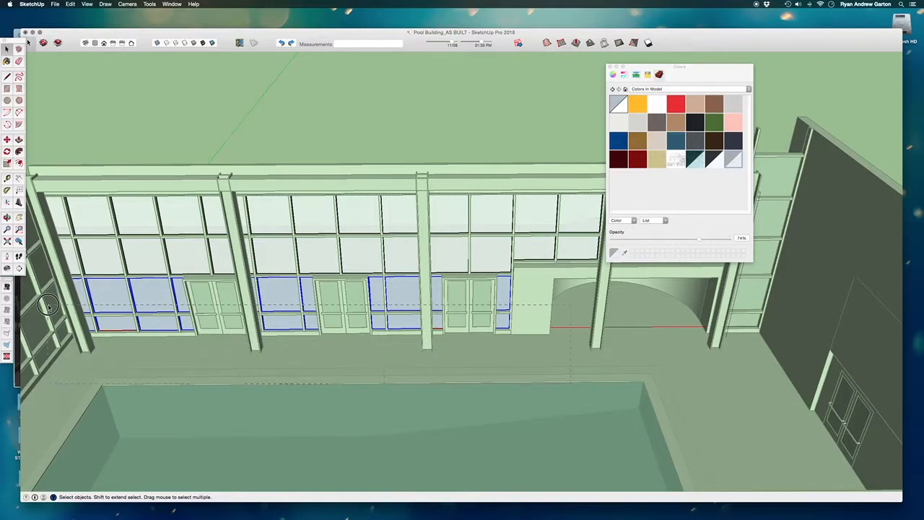
pyautogui.click(715, 160)
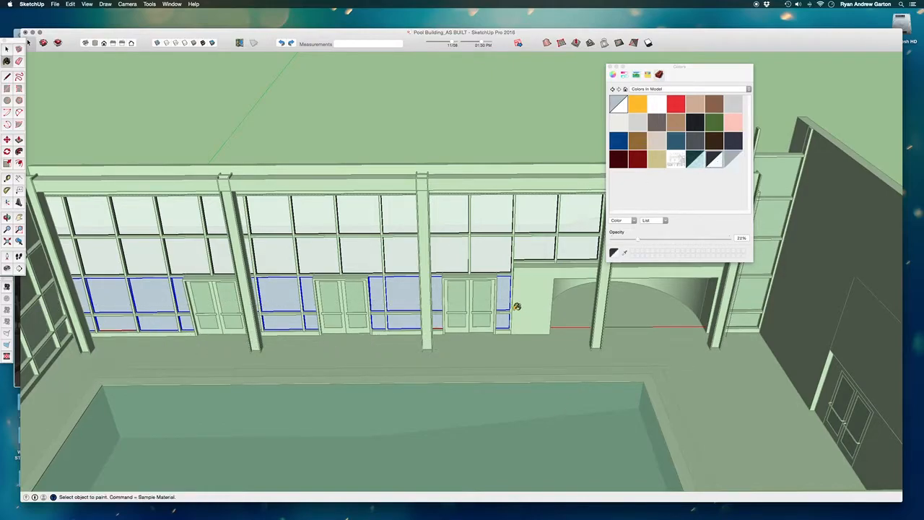
pyautogui.click(509, 309)
pyautogui.scroll(-3, 527, 321)
pyautogui.moveTo(561, 354); pyautogui.dragTo(296, 244, button='middle')
pyautogui.press('space')
pyautogui.click(315, 161)
# Step: Open the single door in the curved window wall, paint both its glass panes with the clear glass material and leave the door
pyautogui.moveTo(390, 267); pyautogui.dragTo(311, 278, button='middle')
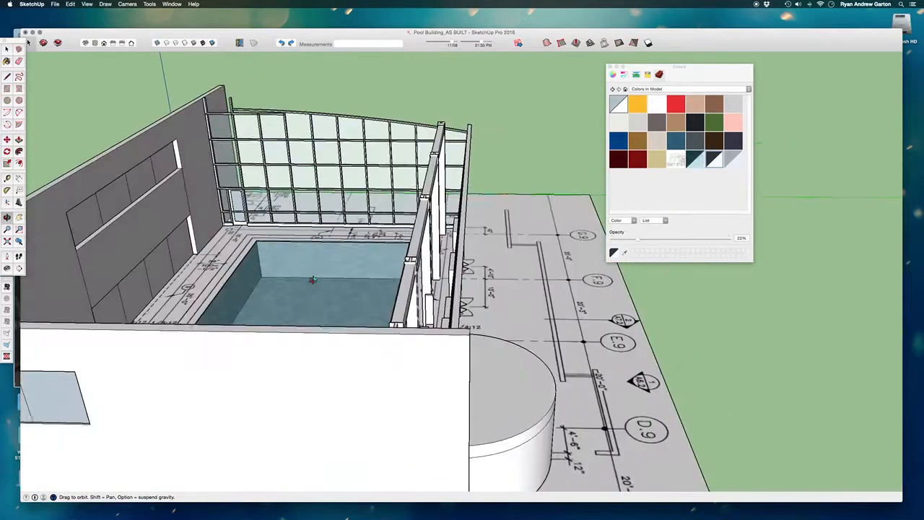
pyautogui.scroll(6, 304, 245)
pyautogui.moveTo(303, 231); pyautogui.dragTo(318, 184, button='middle')
pyautogui.scroll(3, 233, 214)
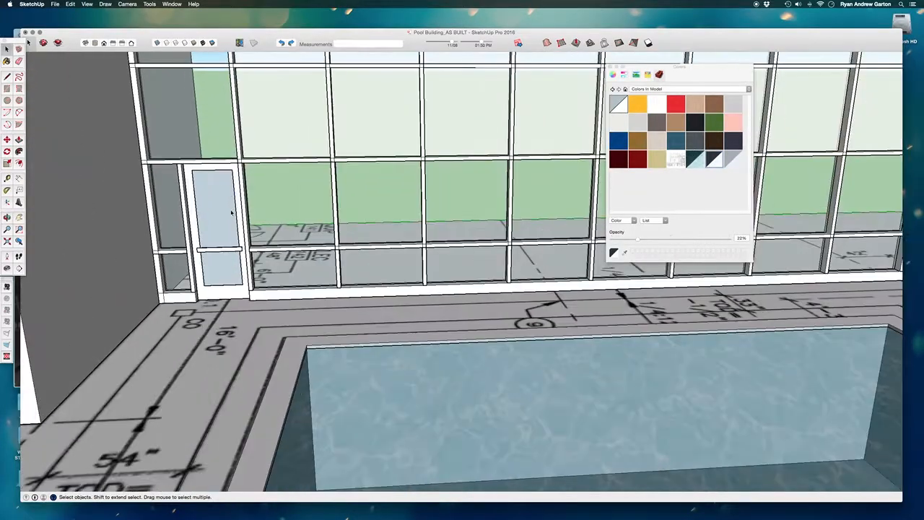
pyautogui.doubleClick(232, 212)
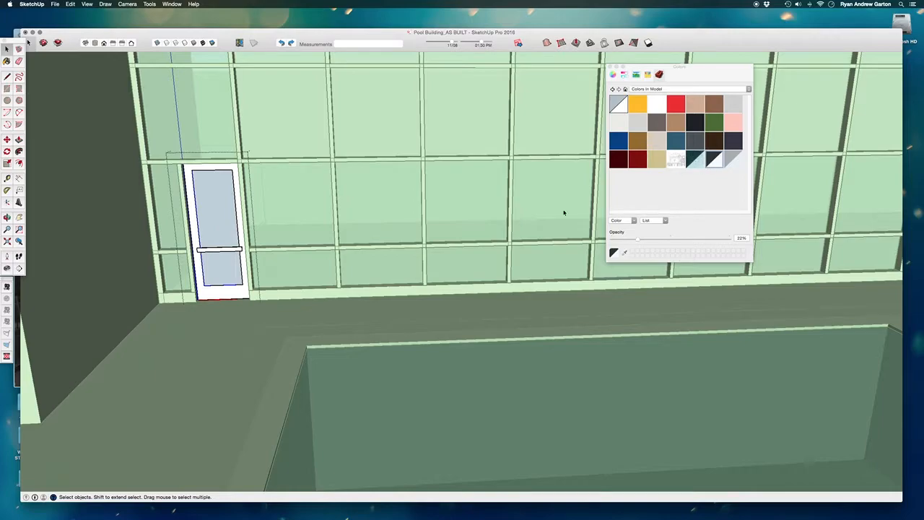
pyautogui.scroll(3, 228, 224)
pyautogui.moveTo(238, 263); pyautogui.dragTo(210, 190, button='middle')
pyautogui.doubleClick(218, 209)
pyautogui.click(223, 222)
pyautogui.scroll(1, 226, 235)
pyautogui.scroll(2, 226, 235)
pyautogui.click(115, 374)
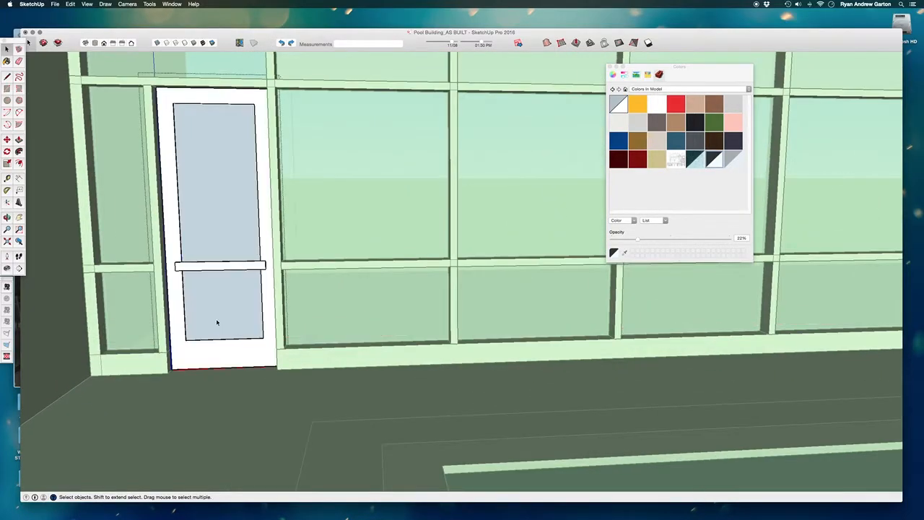
pyautogui.click(216, 175)
pyautogui.press('b')
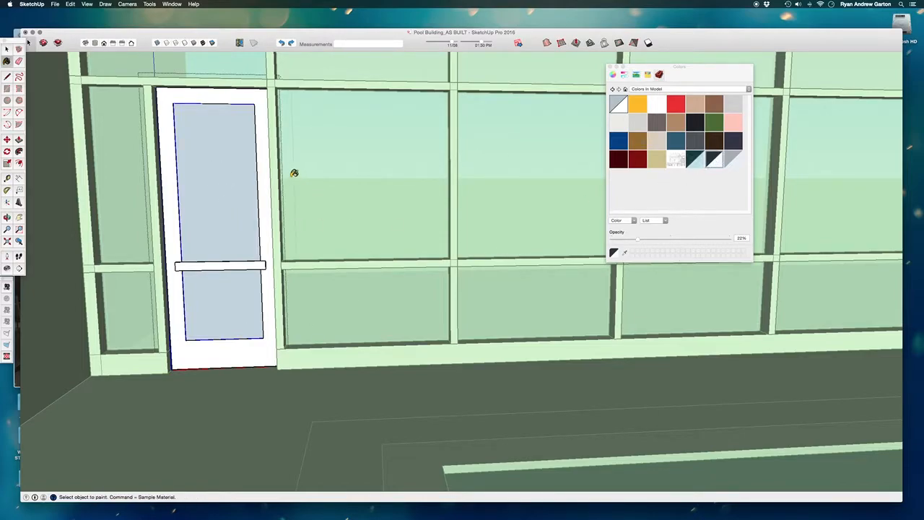
pyautogui.click(213, 179)
pyautogui.moveTo(262, 241)
pyautogui.mouseDown(button='middle')
pyautogui.moveTo(282, 427)
pyautogui.moveTo(266, 324)
pyautogui.mouseUp(button='middle')
pyautogui.scroll(-5, 266, 324)
pyautogui.press('space')
pyautogui.click(244, 132)
# Step: Open a double door on the long window wall to inspect its glass panes, then leave it
pyautogui.moveTo(244, 133); pyautogui.dragTo(585, 322, button='middle')
pyautogui.scroll(5, 514, 267)
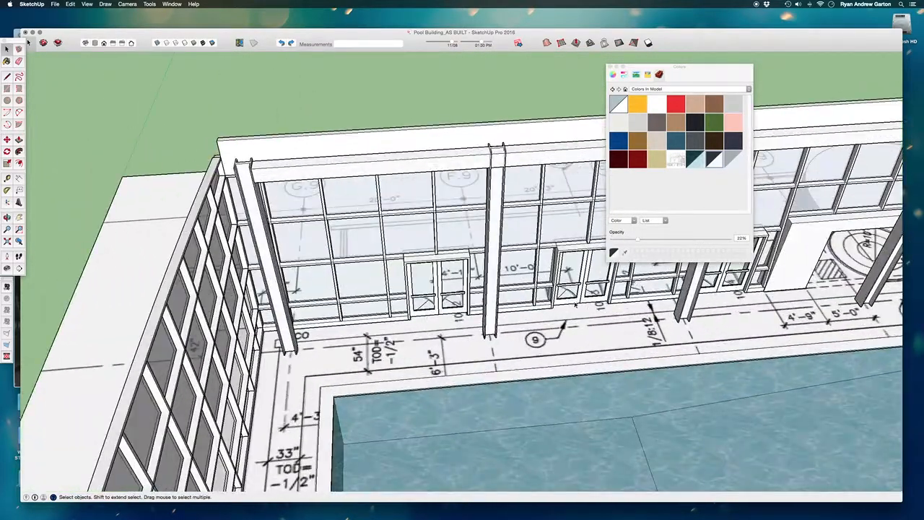
pyautogui.moveTo(548, 282); pyautogui.dragTo(599, 236, button='middle')
pyautogui.scroll(2, 549, 289)
pyautogui.moveTo(548, 292); pyautogui.dragTo(568, 235, button='middle')
pyautogui.moveTo(282, 250); pyautogui.dragTo(255, 324, button='middle')
pyautogui.doubleClick(255, 323)
pyautogui.click(256, 324)
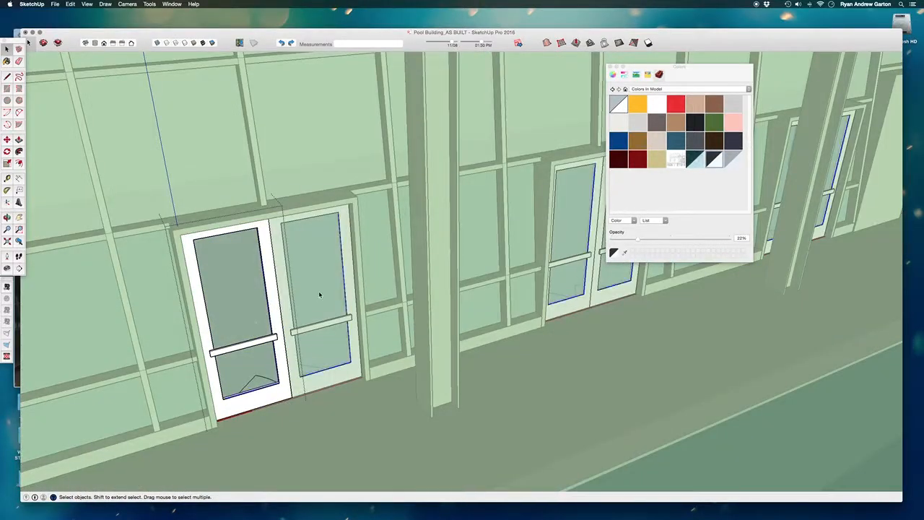
pyautogui.click(320, 293)
pyautogui.click(244, 308)
pyautogui.scroll(-2, 74, 348)
pyautogui.scroll(-3, 215, 351)
pyautogui.scroll(-5, 215, 351)
pyautogui.click(229, 174)
# Step: Examine the glazed walls from around the outside of the building and close the Colors window
pyautogui.scroll(-3, 177, 291)
pyautogui.moveTo(333, 278); pyautogui.dragTo(658, 330, button='middle')
pyautogui.moveTo(538, 330); pyautogui.dragTo(513, 237, button='middle')
pyautogui.moveTo(354, 350); pyautogui.dragTo(288, 303, button='middle')
pyautogui.moveTo(621, 289)
pyautogui.mouseDown(button='middle')
pyautogui.moveTo(448, 407)
pyautogui.moveTo(462, 339)
pyautogui.moveTo(443, 201)
pyautogui.mouseUp(button='middle')
pyautogui.moveTo(491, 304); pyautogui.dragTo(375, 238, button='middle')
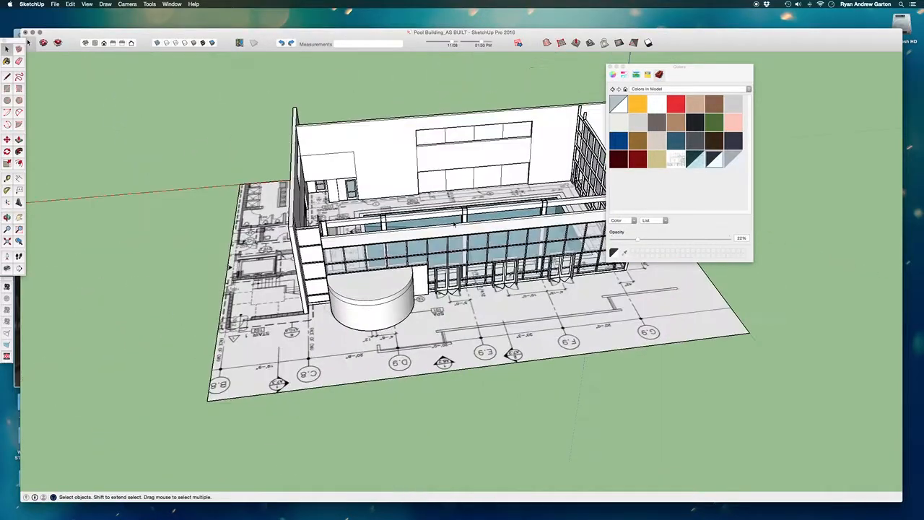
pyautogui.moveTo(404, 194); pyautogui.dragTo(354, 272, button='middle')
pyautogui.scroll(3, 527, 148)
pyautogui.moveTo(426, 177); pyautogui.dragTo(346, 199, button='middle')
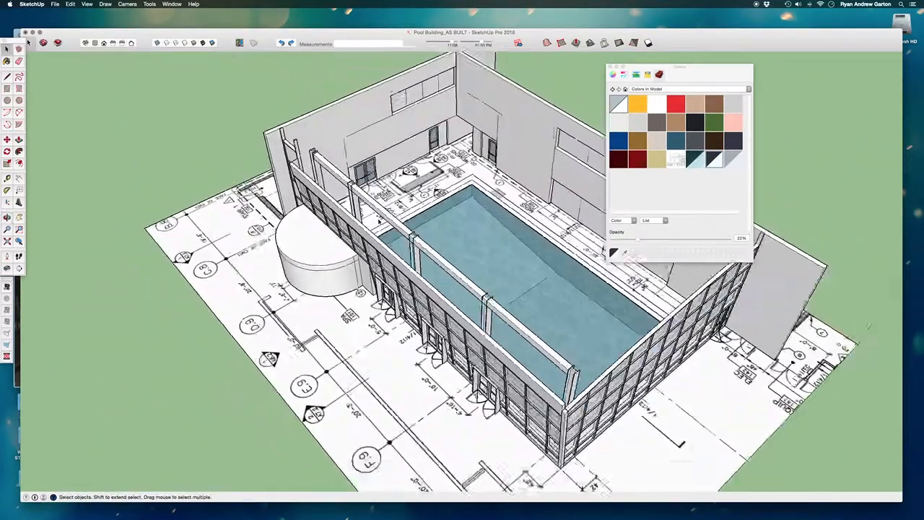
pyautogui.scroll(-2, 376, 223)
pyautogui.moveTo(549, 252)
pyautogui.mouseDown(button='middle')
pyautogui.moveTo(445, 215)
pyautogui.moveTo(491, 209)
pyautogui.moveTo(462, 224)
pyautogui.moveTo(556, 240)
pyautogui.moveTo(548, 237)
pyautogui.mouseUp(button='middle')
pyautogui.click(610, 67)
pyautogui.moveTo(505, 282); pyautogui.dragTo(348, 334, button='middle')
pyautogui.scroll(-3, 304, 305)
# Step: Select the long solid wall with the two window strips and turn on the ROOF layer's visibility
pyautogui.click(400, 357)
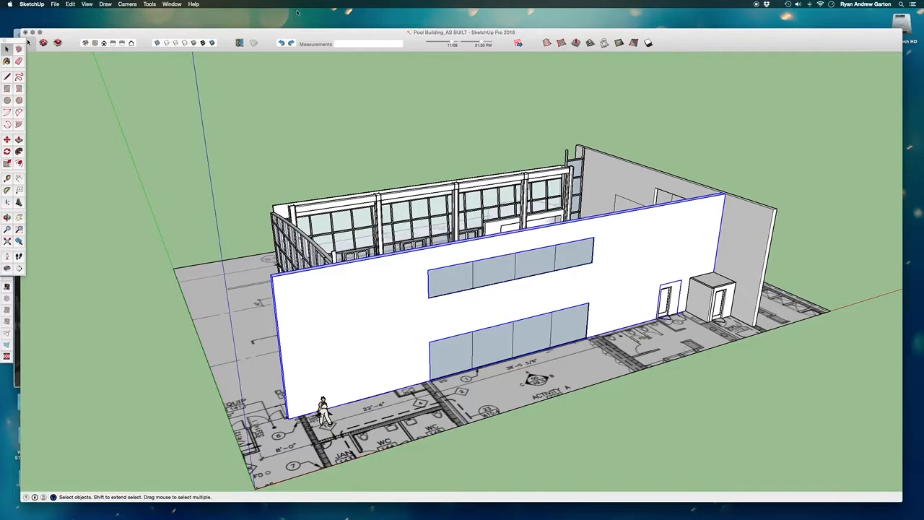
pyautogui.click(172, 4)
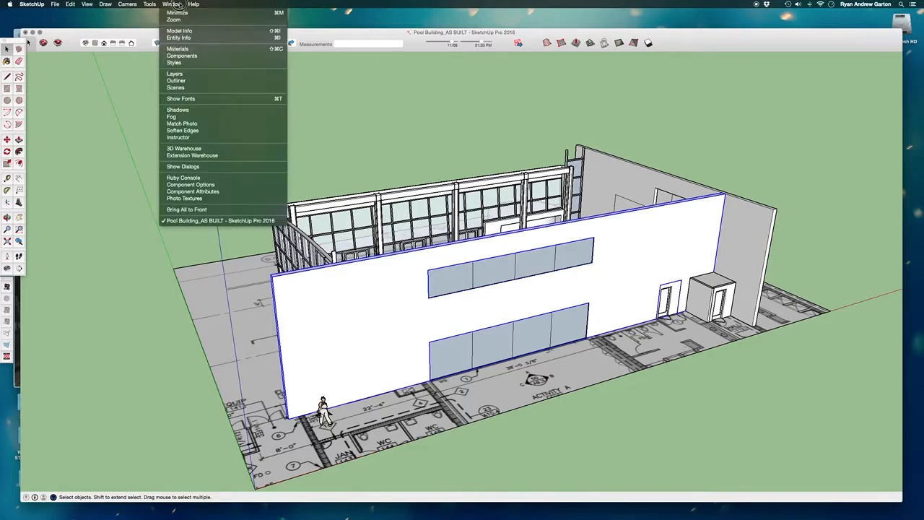
pyautogui.click(175, 74)
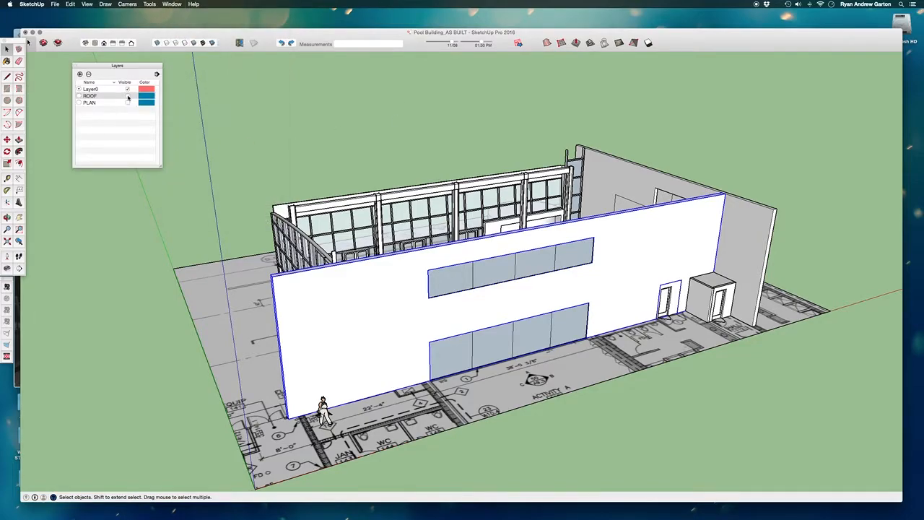
pyautogui.click(127, 96)
# Step: Remove the selected long wall and the leftover elements beside it to open up the interior
pyautogui.press('Delete')
pyautogui.moveTo(620, 367); pyautogui.dragTo(600, 224, button='middle')
pyautogui.press('Delete')
pyautogui.click(576, 283)
pyautogui.press('Delete')
# Step: Compare the roof's underside and beams with the reference photo Pool Building_Elevation D.jpg
pyautogui.scroll(4, 578, 278)
pyautogui.moveTo(627, 274); pyautogui.dragTo(516, 266, button='middle')
pyautogui.scroll(-3, 701, 229)
pyautogui.scroll(5, 649, 217)
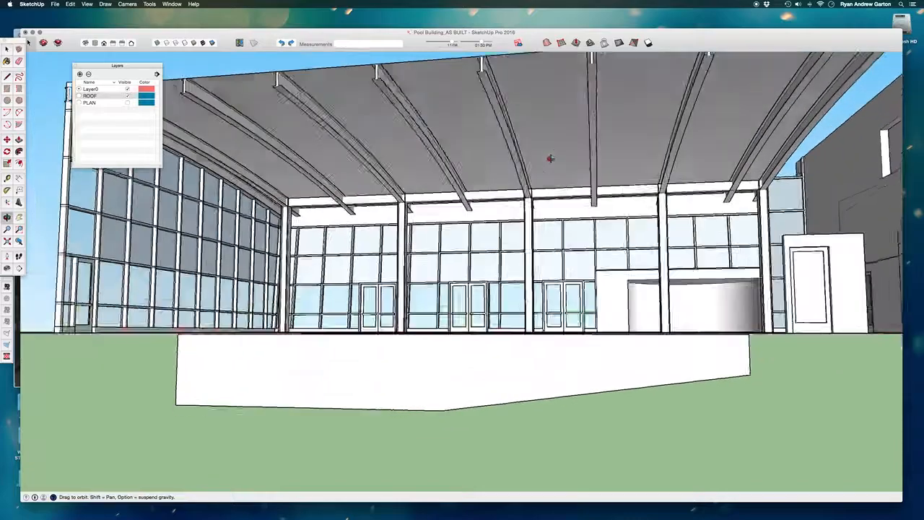
pyautogui.scroll(3, 516, 140)
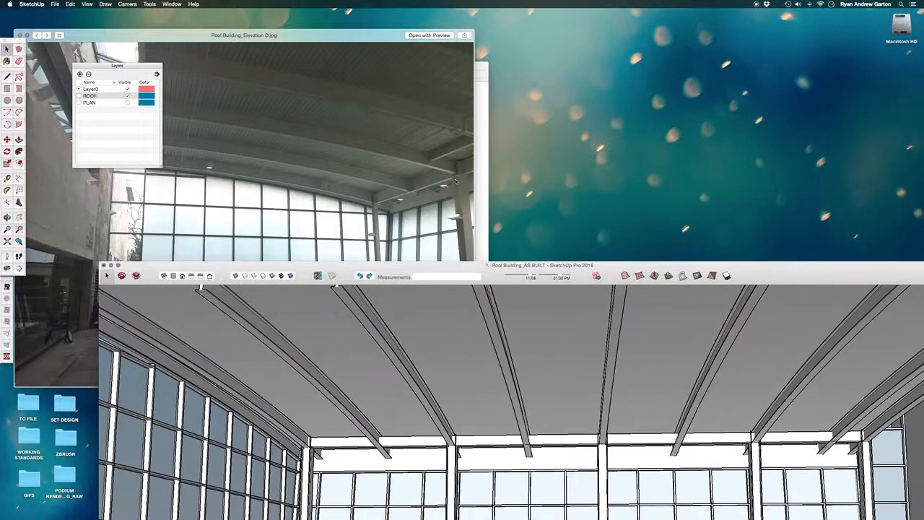
pyautogui.click(402, 92)
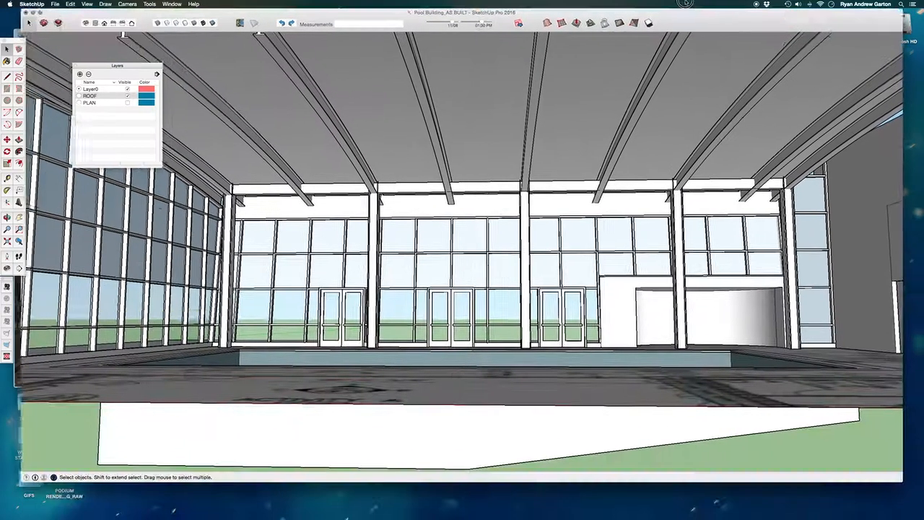
# Step: Paint the underside of the roof between the beams with a parallel-line material from the Patterns library
pyautogui.press('b')
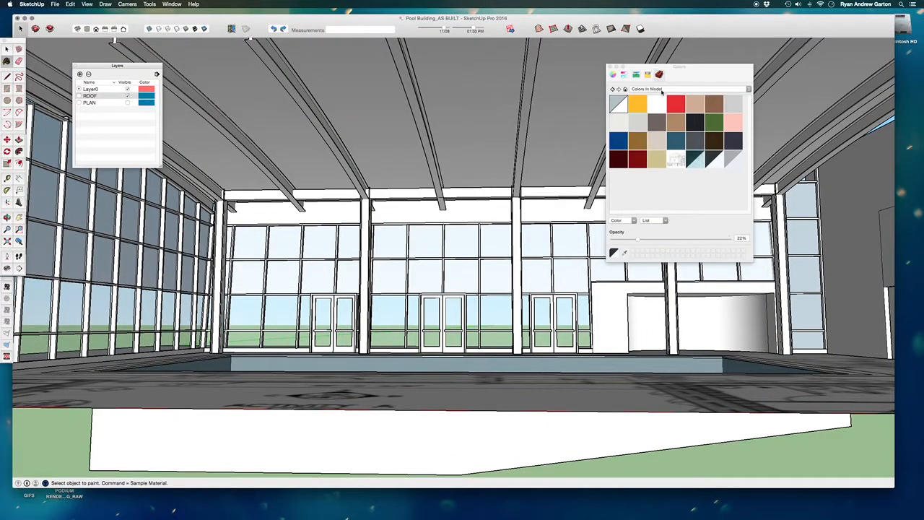
pyautogui.click(661, 89)
pyautogui.click(659, 120)
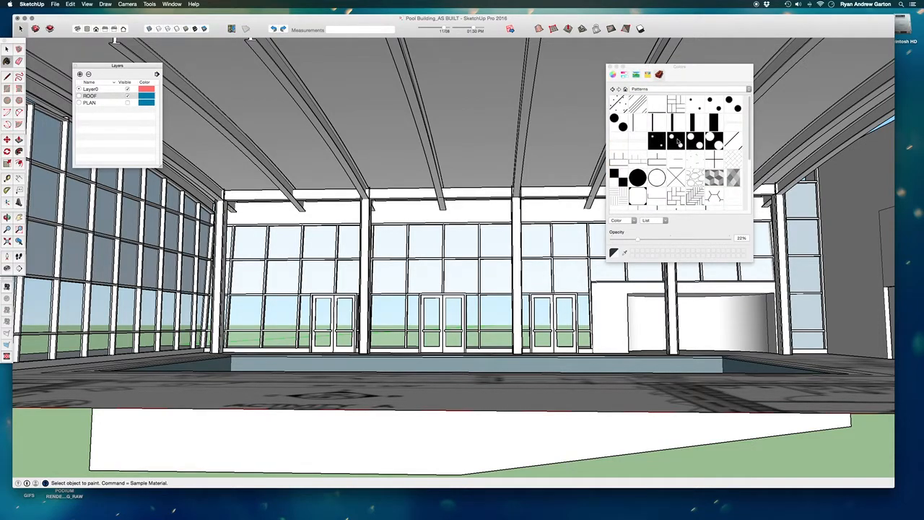
pyautogui.click(658, 103)
pyautogui.moveTo(476, 107)
pyautogui.mouseDown(button='middle')
pyautogui.moveTo(462, 132)
pyautogui.moveTo(313, 97)
pyautogui.moveTo(619, 2)
pyautogui.mouseUp(button='middle')
pyautogui.scroll(5, 473, 128)
pyautogui.scroll(8, 459, 97)
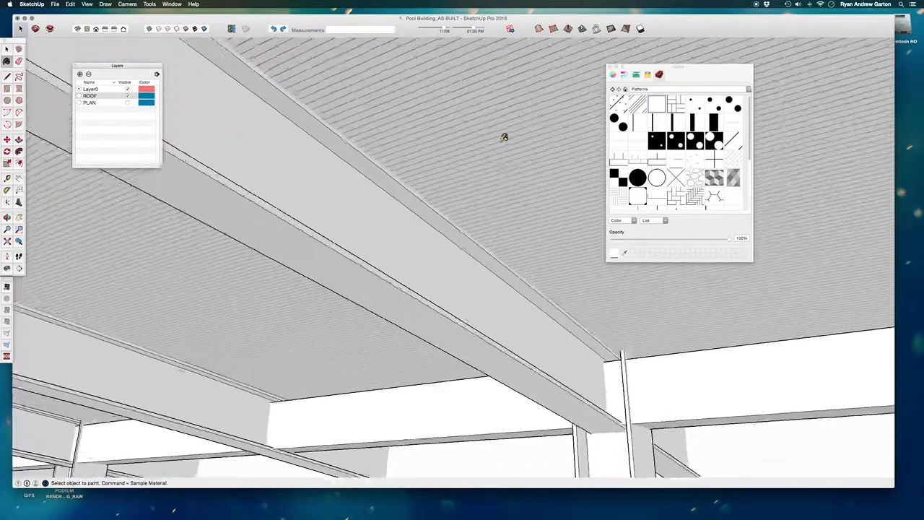
pyautogui.scroll(8, 398, 151)
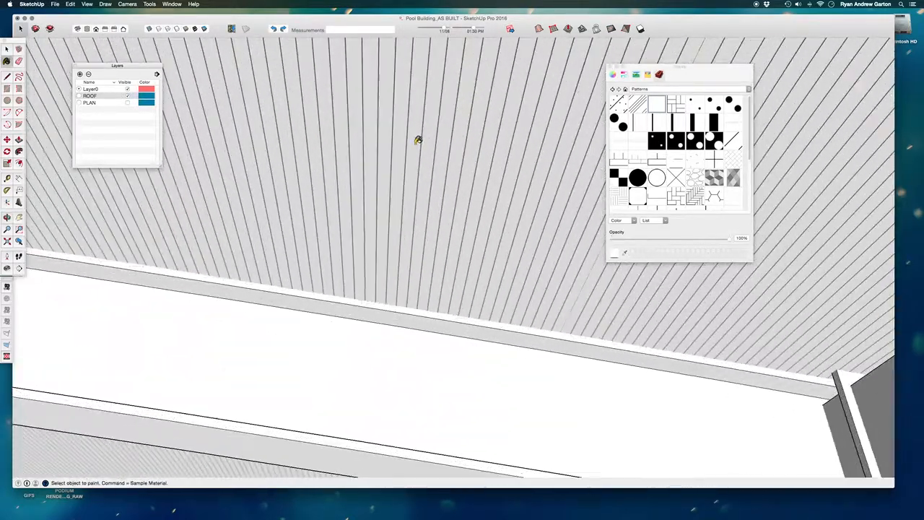
# Step: Edit the ceiling's line material among the in-model colors, trying a 4" texture width before setting it to 6"
pyautogui.scroll(-5, 481, 192)
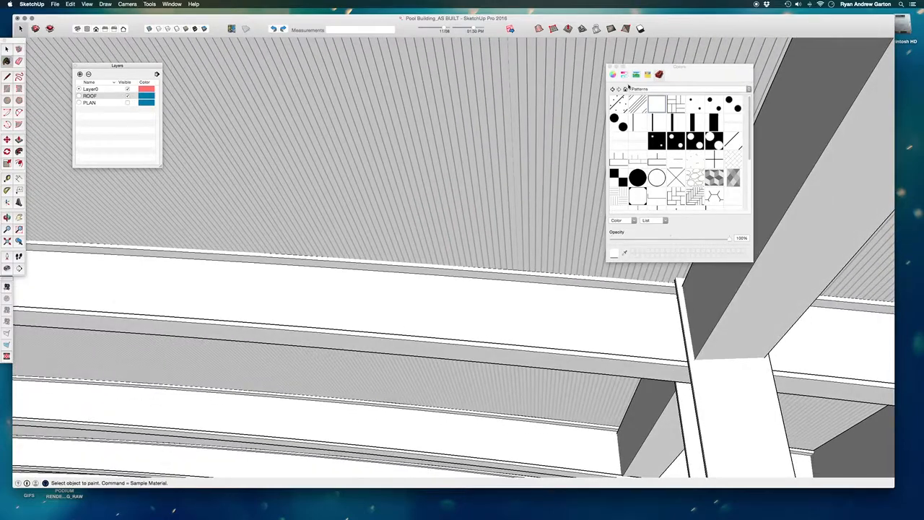
pyautogui.click(626, 88)
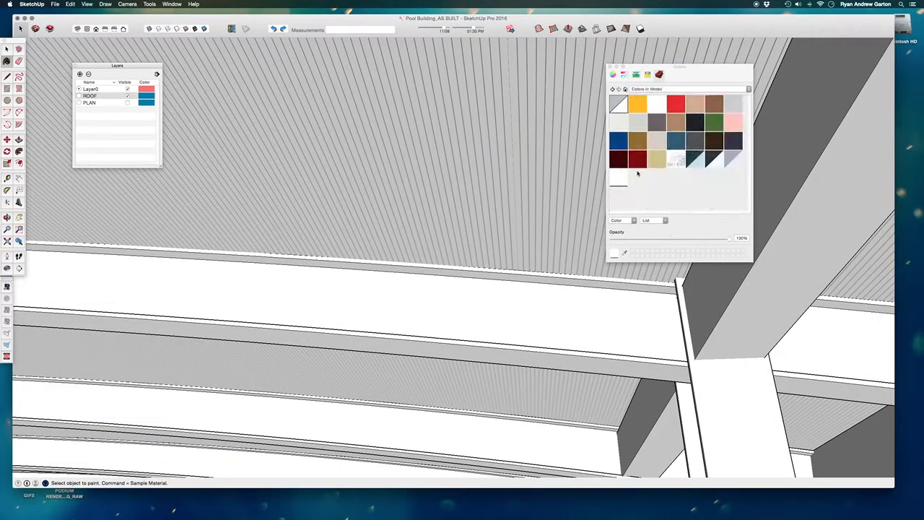
pyautogui.scroll(-2, 585, 166)
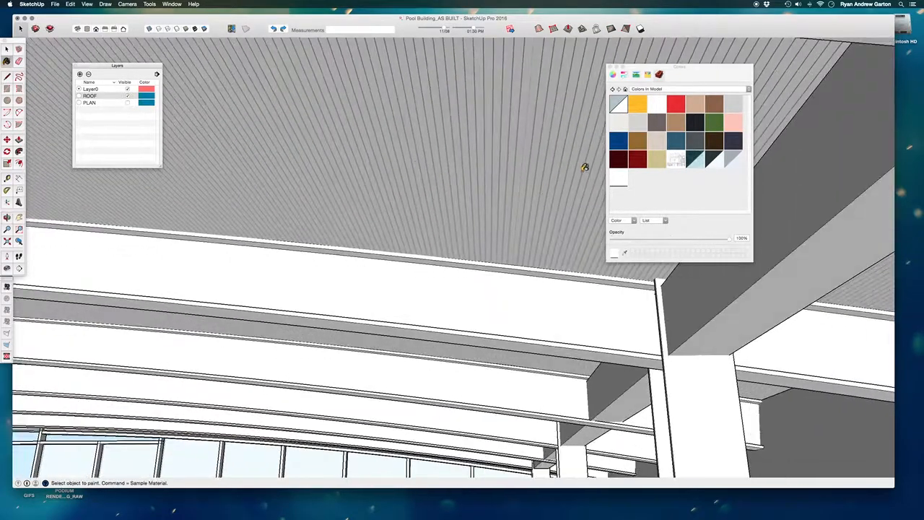
pyautogui.rightClick(625, 178)
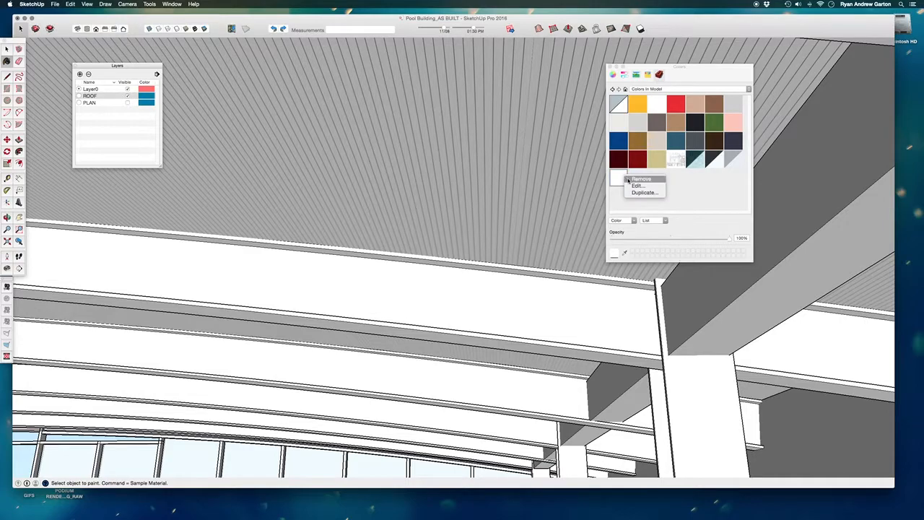
pyautogui.click(638, 185)
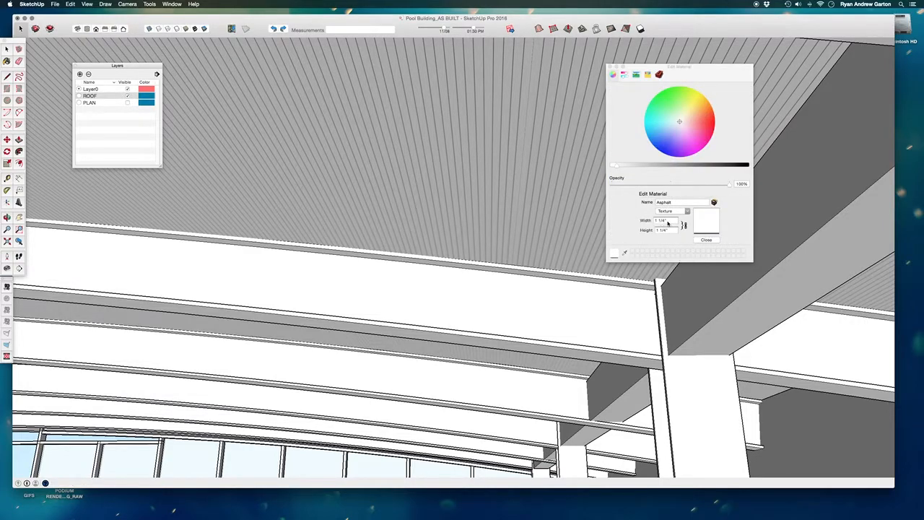
pyautogui.click(667, 224)
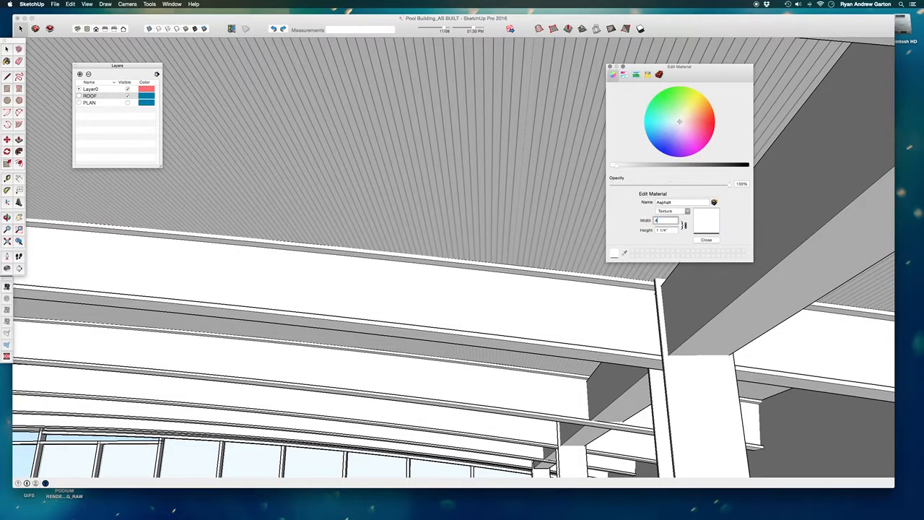
pyautogui.press('Return')
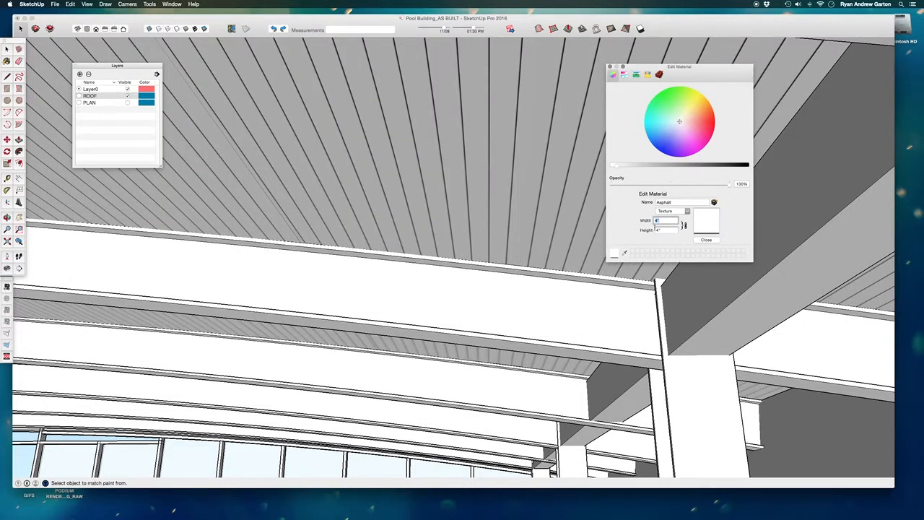
pyautogui.write('6')
pyautogui.press('Return')
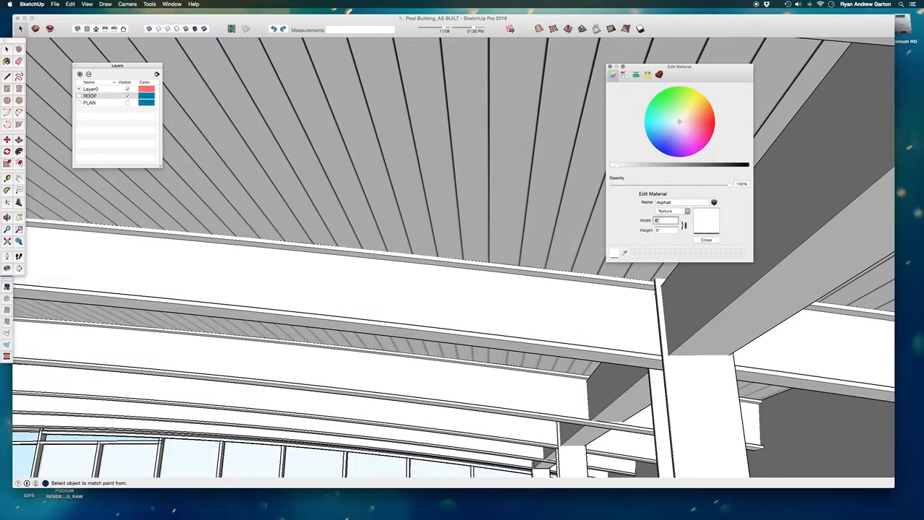
pyautogui.click(700, 240)
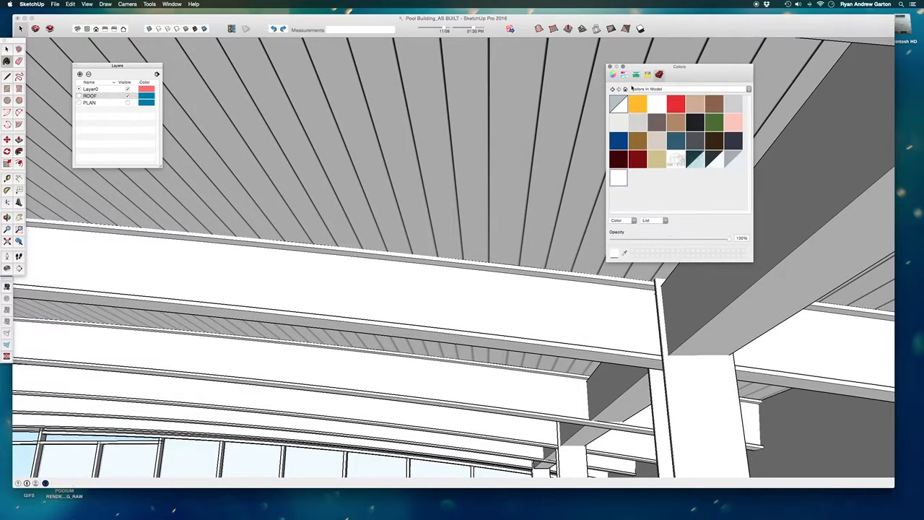
# Step: Select the roof to examine its lined ceiling from inside, and review the whole pool hall from above
pyautogui.moveTo(422, 246); pyautogui.dragTo(333, 330, button='middle')
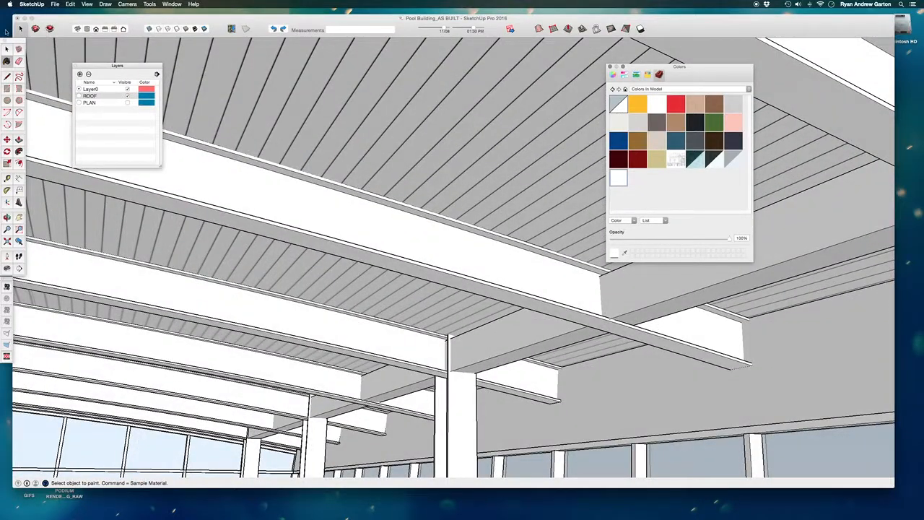
pyautogui.click(7, 49)
pyautogui.click(388, 346)
pyautogui.moveTo(388, 346)
pyautogui.keyDown('shift'); pyautogui.mouseDown(button='middle')
pyautogui.moveTo(496, 260)
pyautogui.moveTo(317, 341)
pyautogui.moveTo(481, 243)
pyautogui.moveTo(340, 392)
pyautogui.moveTo(382, 210)
pyautogui.moveTo(421, 187)
pyautogui.mouseUp(button='middle'); pyautogui.keyUp('shift')
pyautogui.moveTo(400, 231); pyautogui.dragTo(474, 173, button='middle')
pyautogui.moveTo(383, 149); pyautogui.dragTo(392, 186, button='middle')
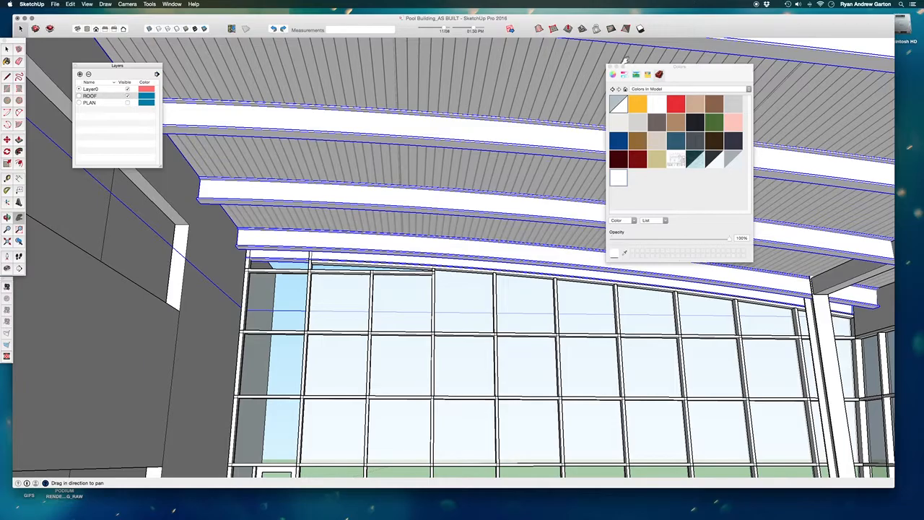
pyautogui.click(610, 67)
pyautogui.moveTo(507, 194); pyautogui.dragTo(460, 226, button='middle')
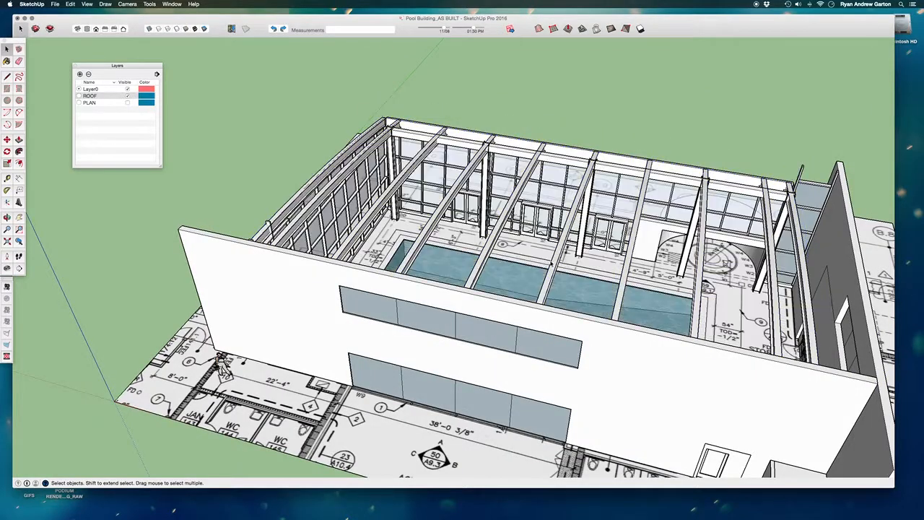
pyautogui.moveTo(576, 269); pyautogui.dragTo(662, 354, button='middle')
pyautogui.scroll(3, 645, 330)
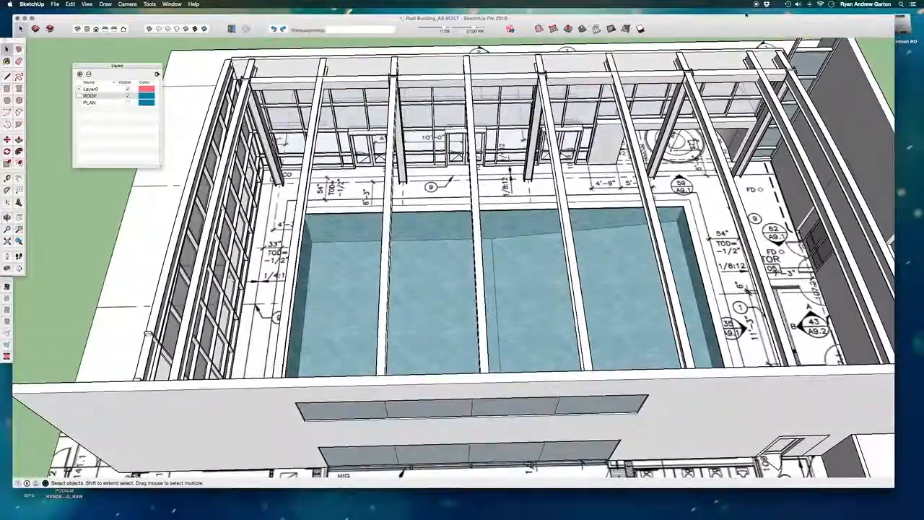